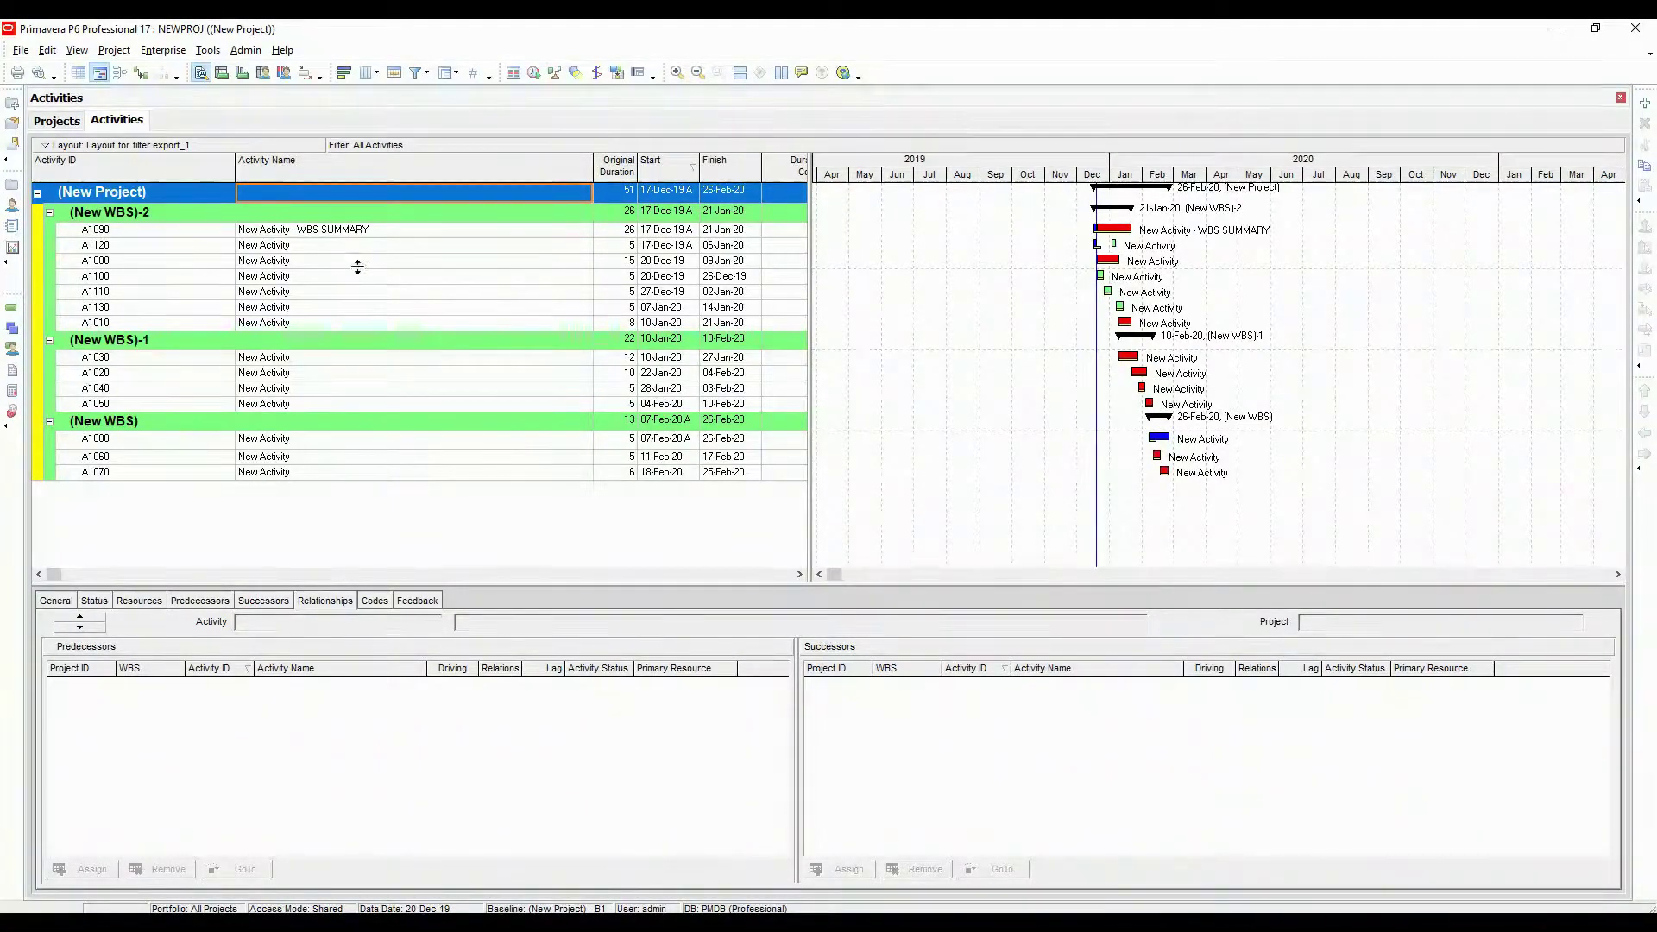
Open User Preferences on Time Units and review the Units unit-of-time list, leaving Day
left_click(49, 50)
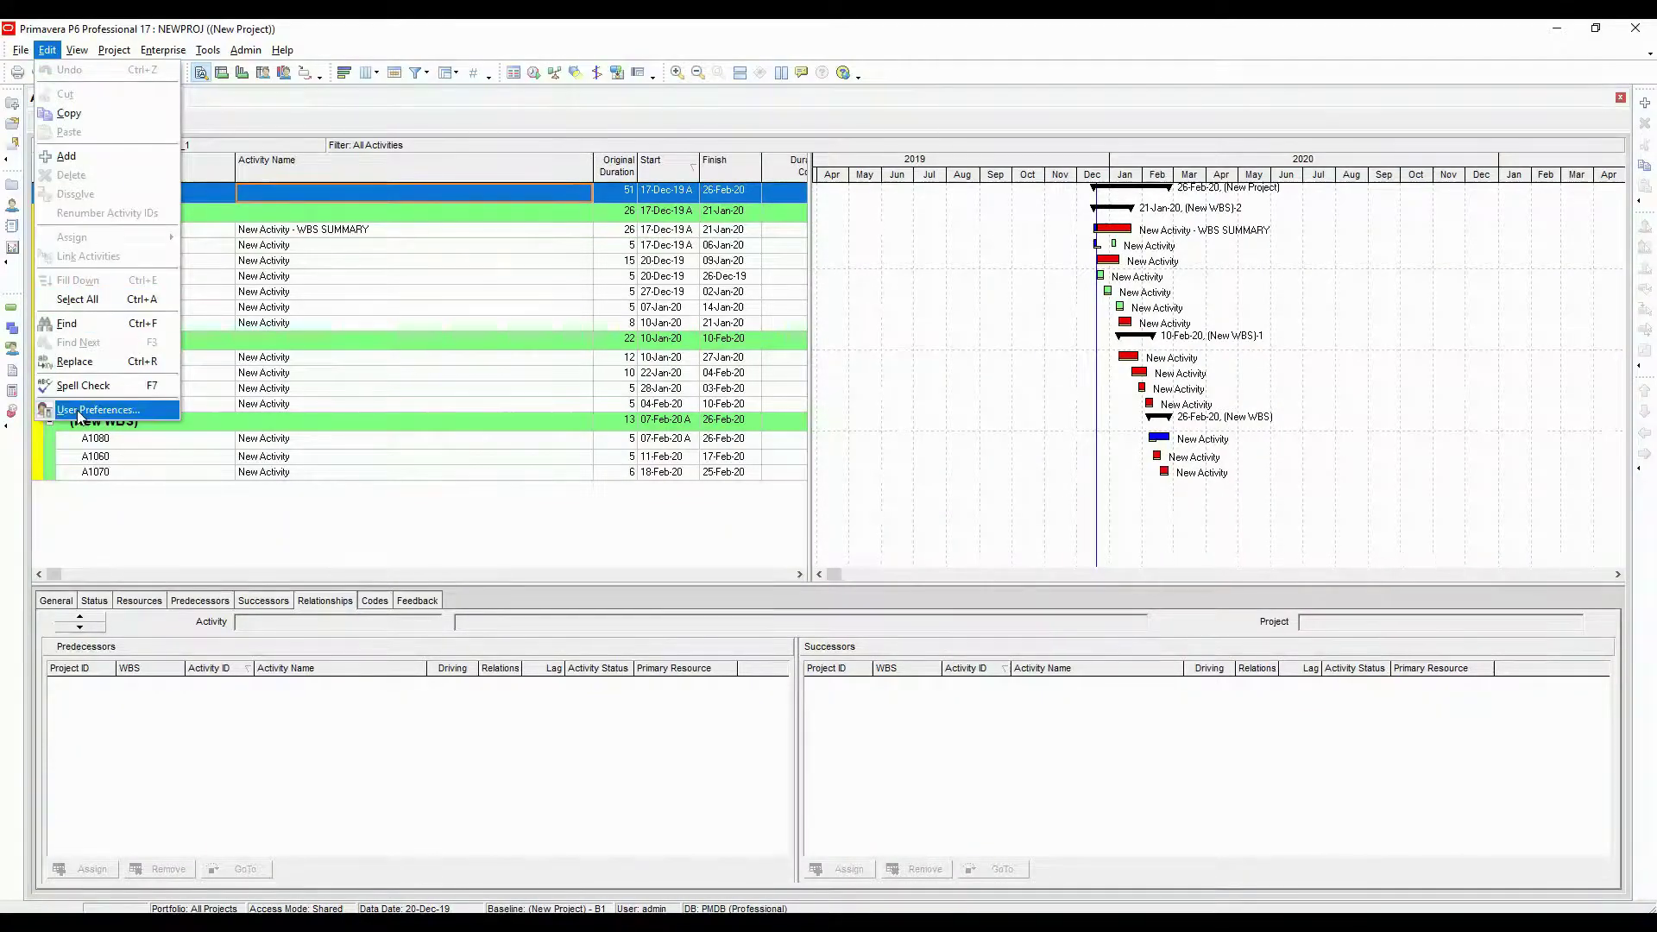
left_click(78, 410)
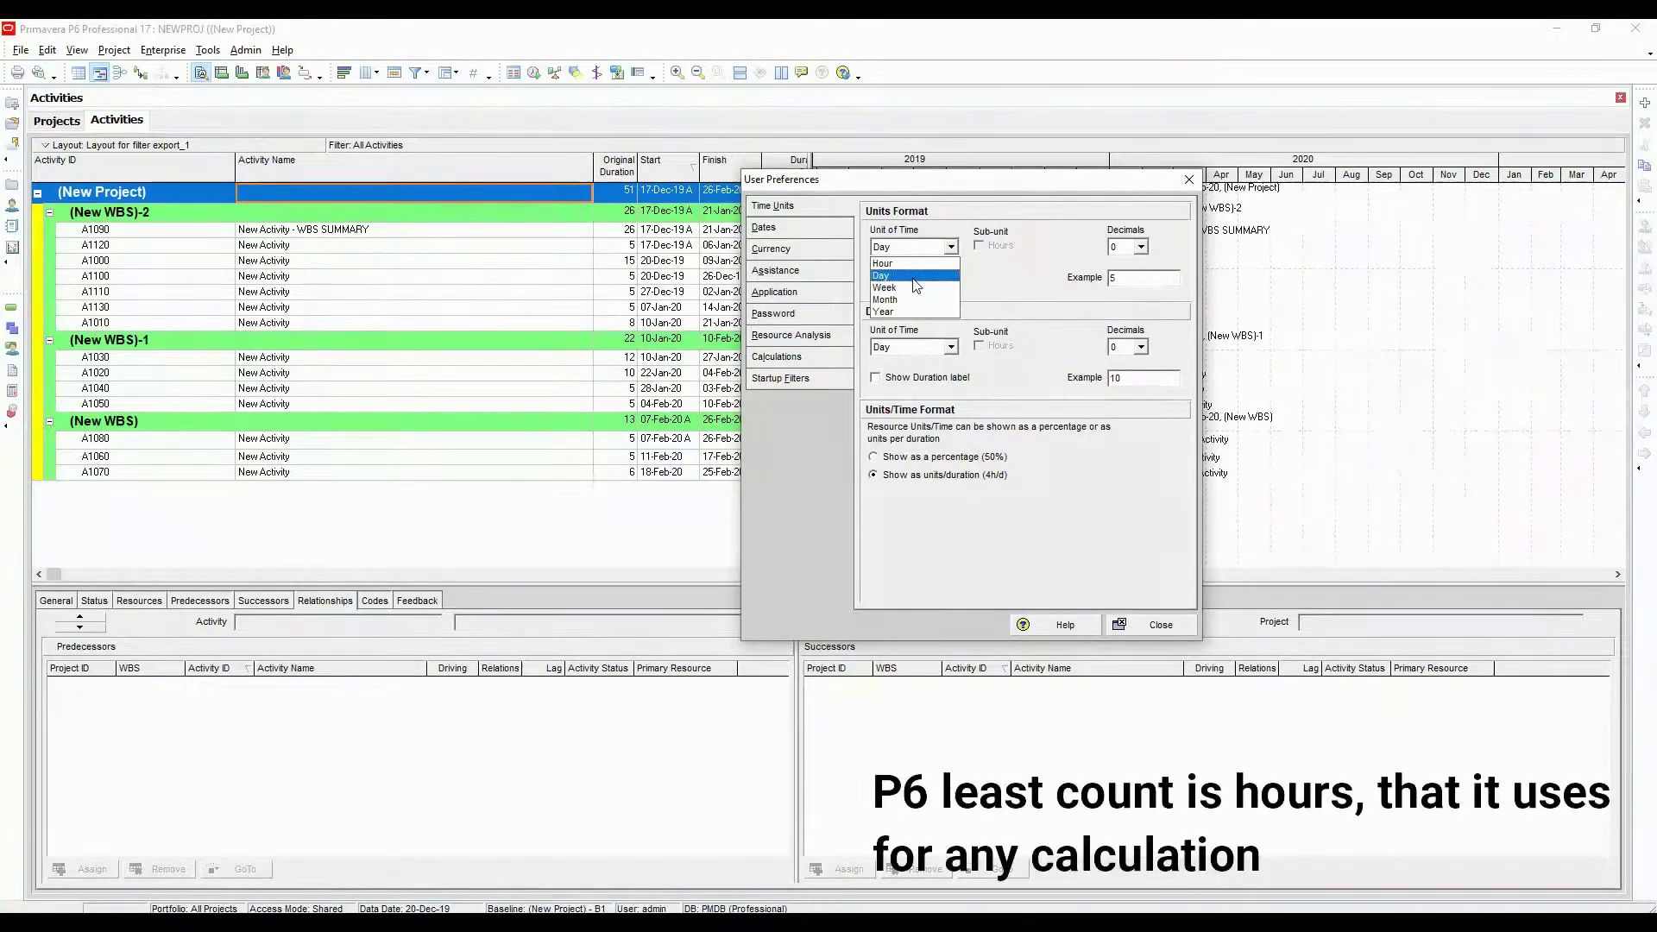
left_click(982, 283)
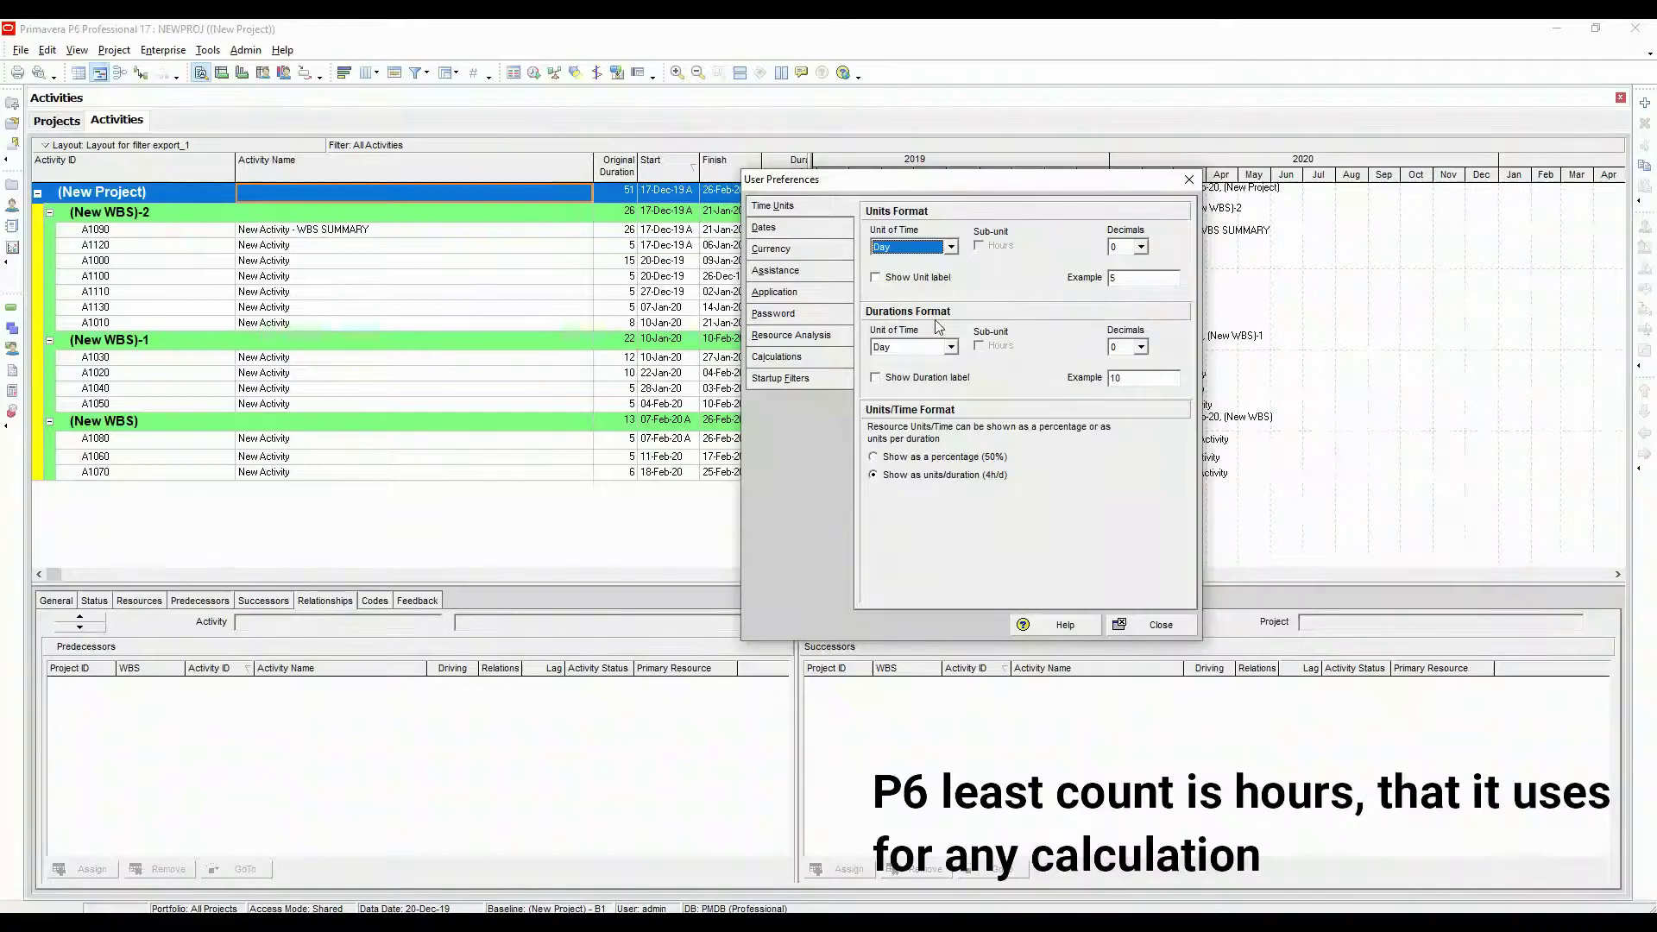
Keep durations in Day and turn on the duration label so values read 51d, 26d, 5d
left_click(951, 348)
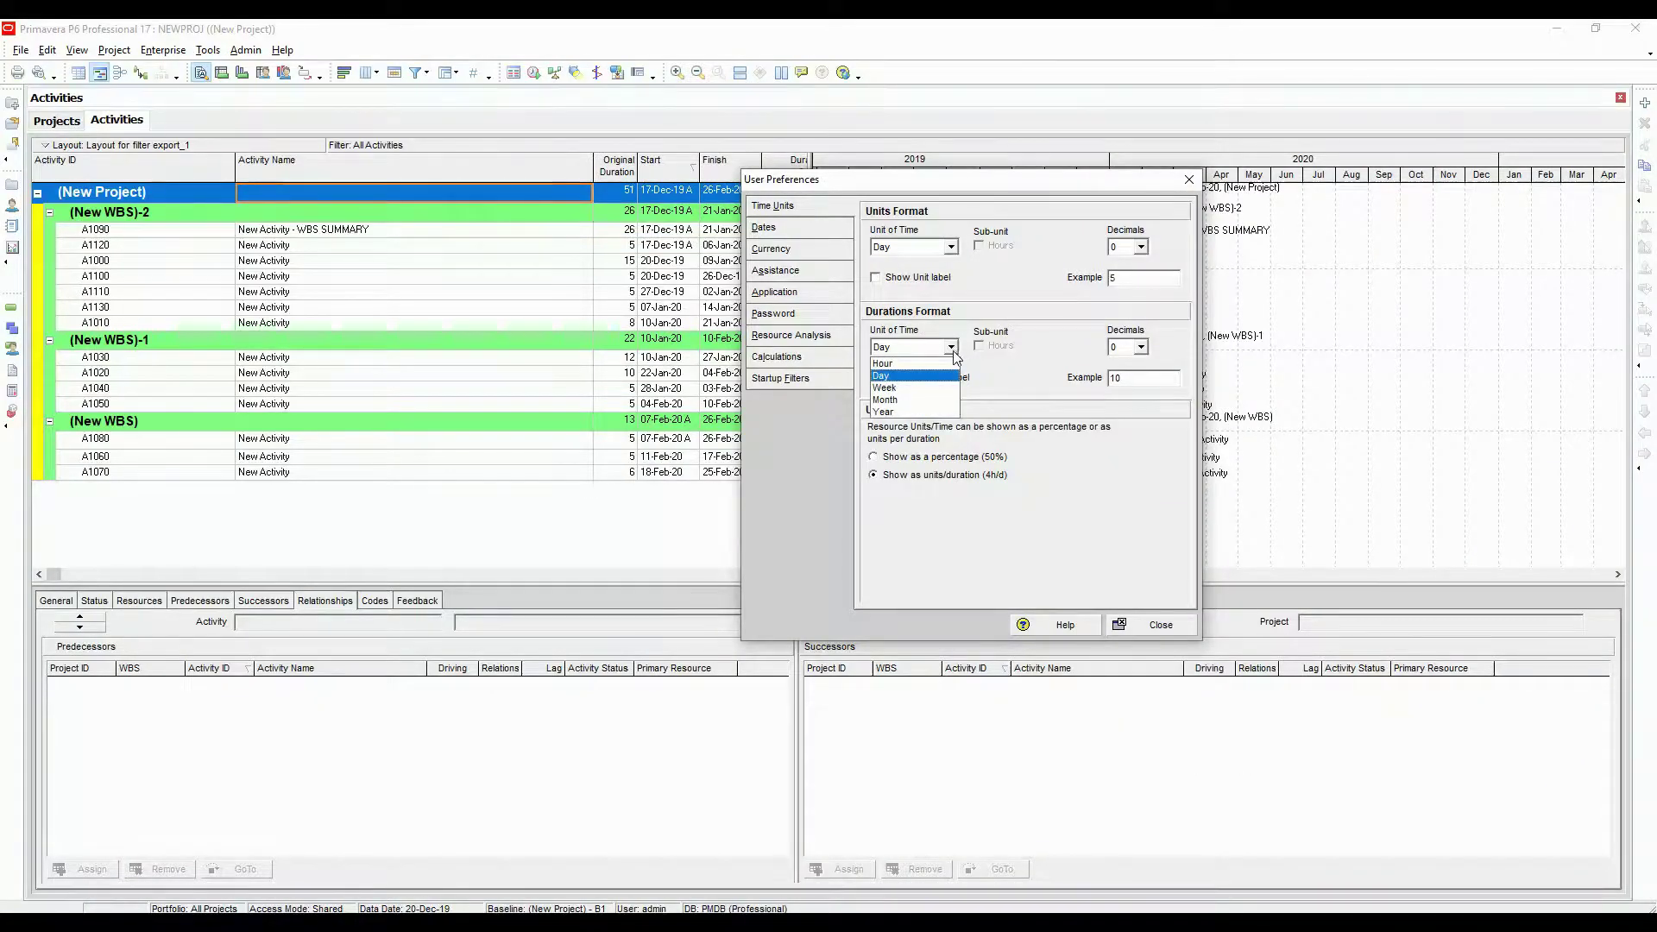
left_click(909, 379)
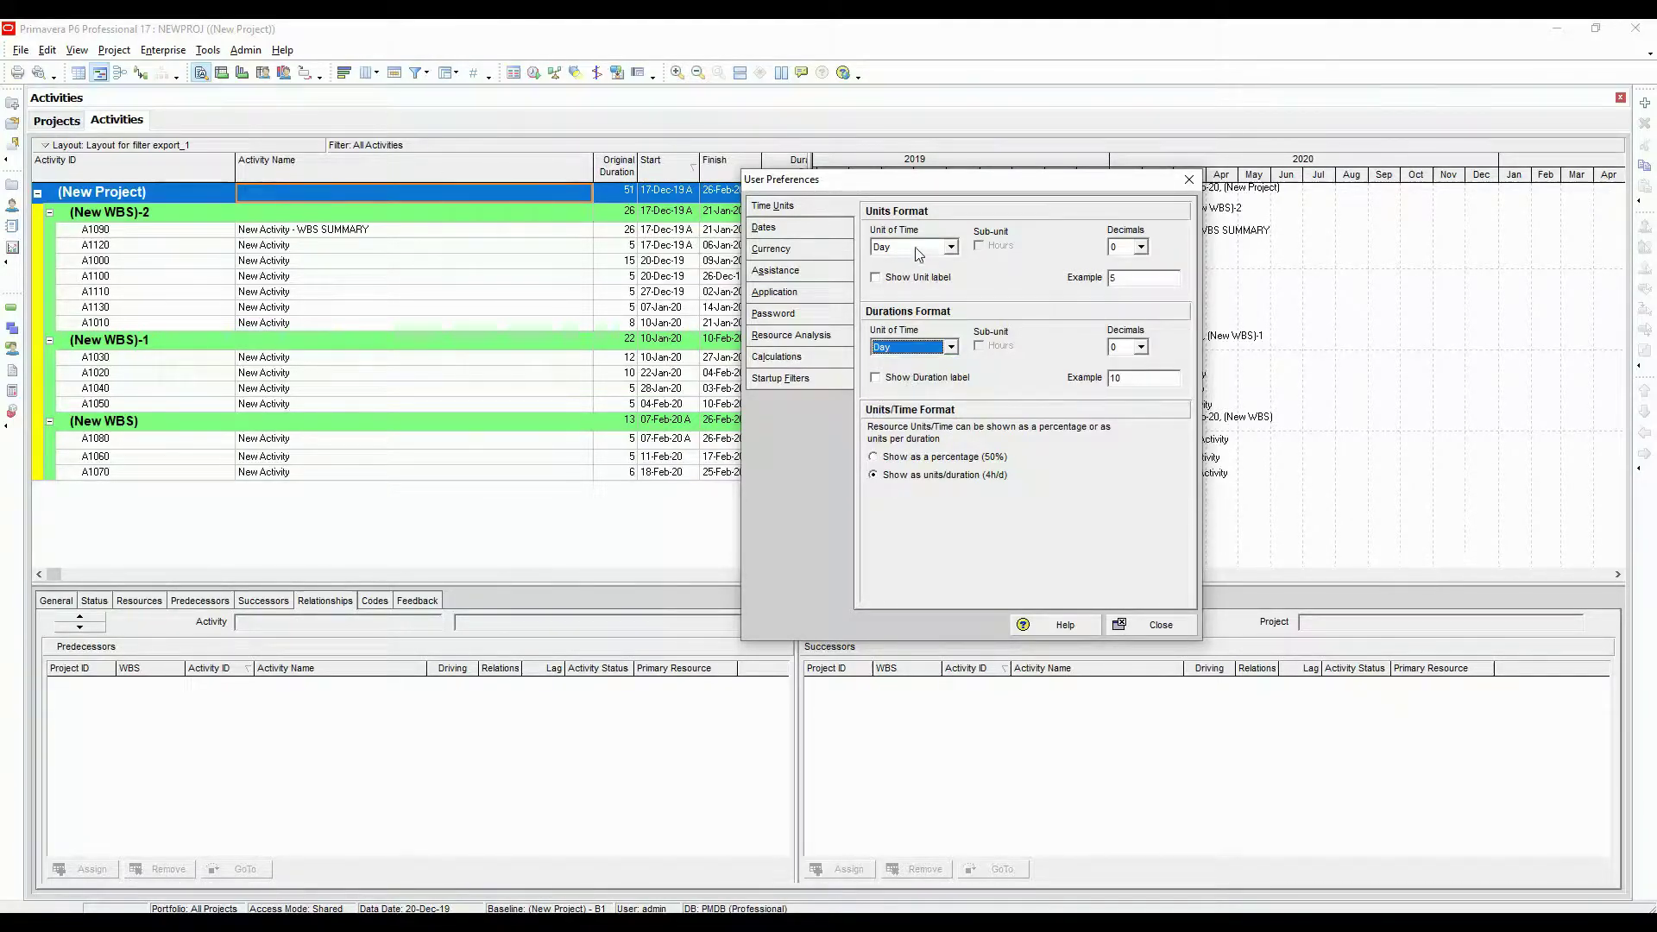
left_click(895, 384)
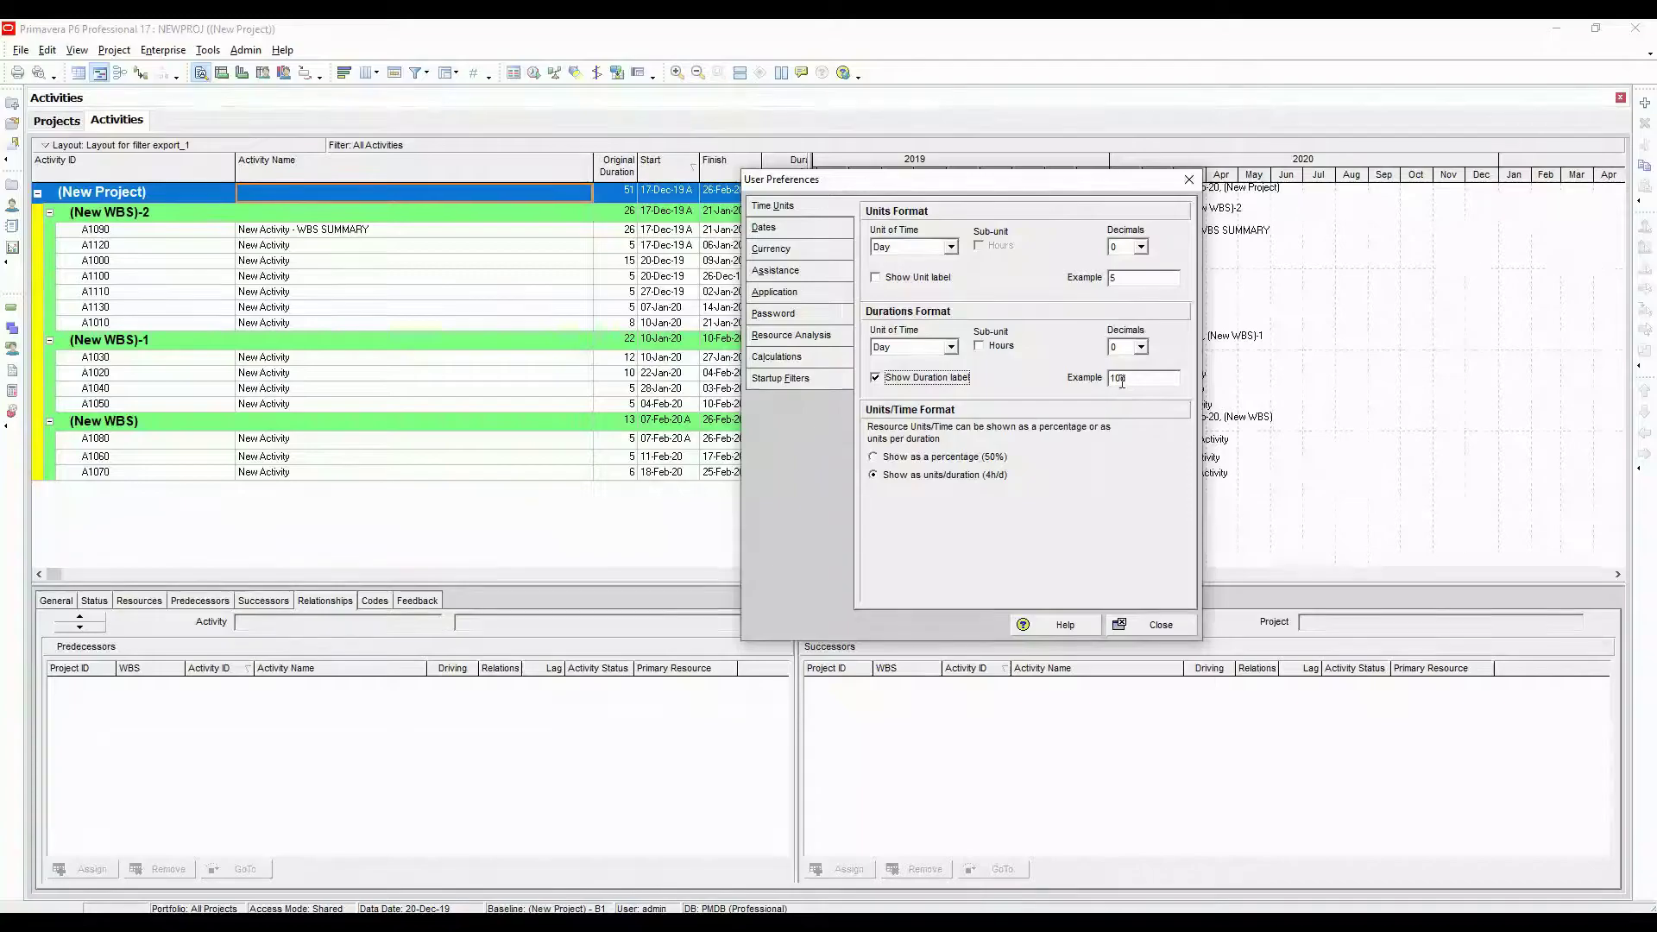
left_click(877, 379)
left_click(877, 382)
left_click(1161, 627)
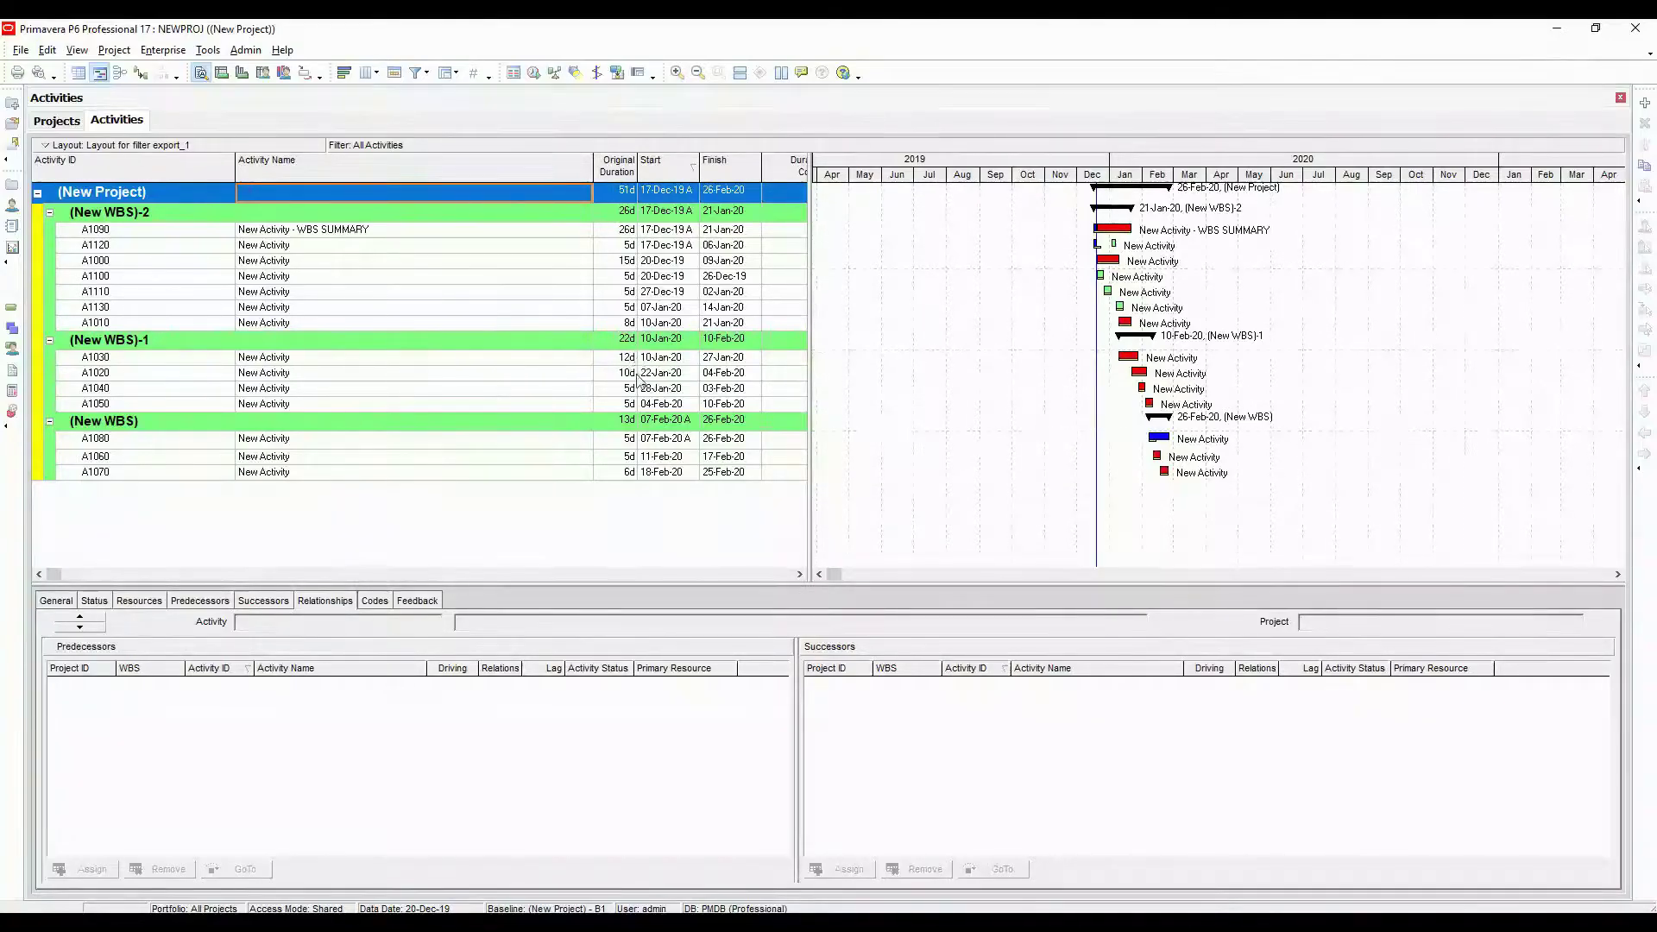
Turn off the duration label so durations show as plain day numbers
left_click(48, 52)
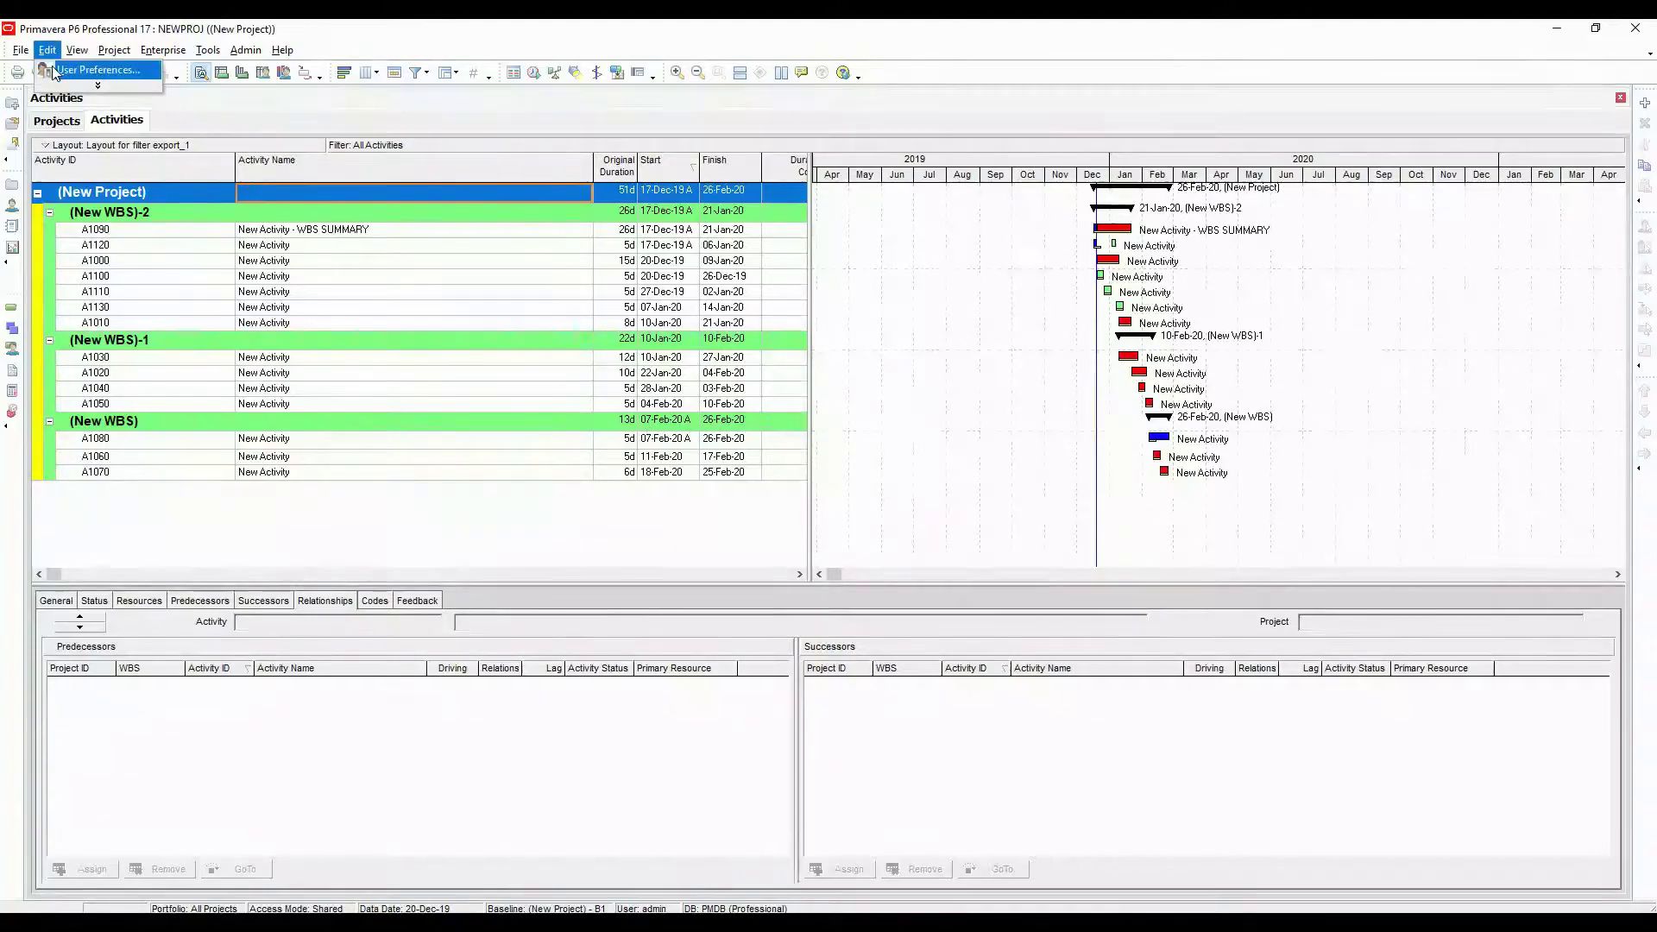
left_click(54, 71)
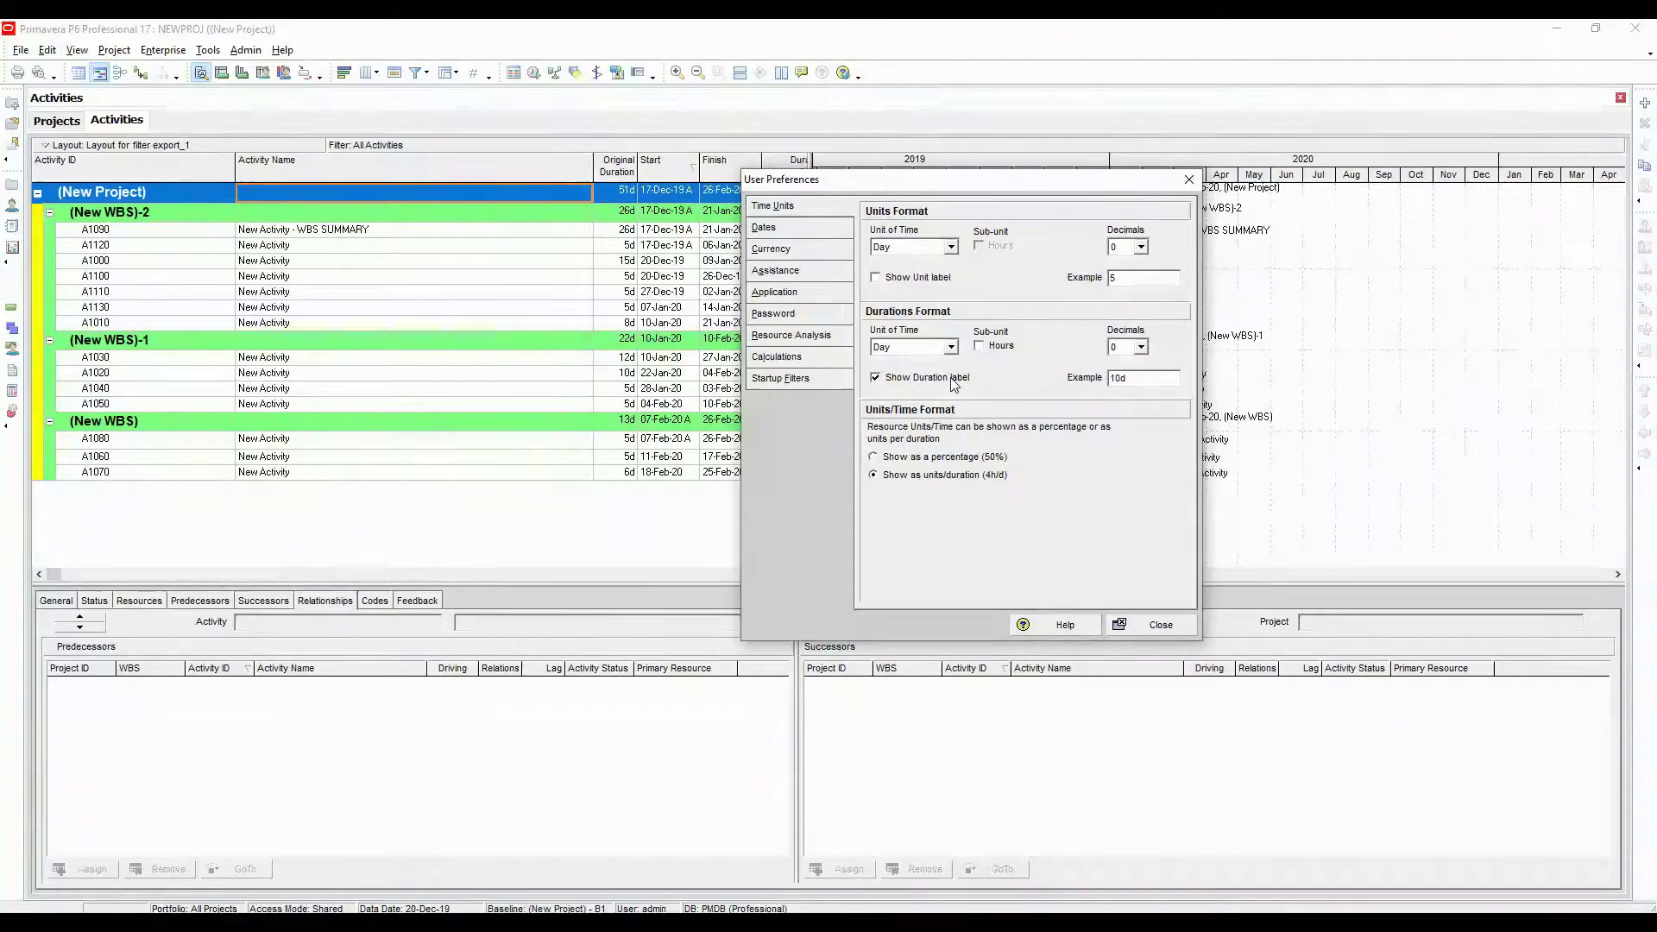
left_click(953, 380)
left_click(1157, 623)
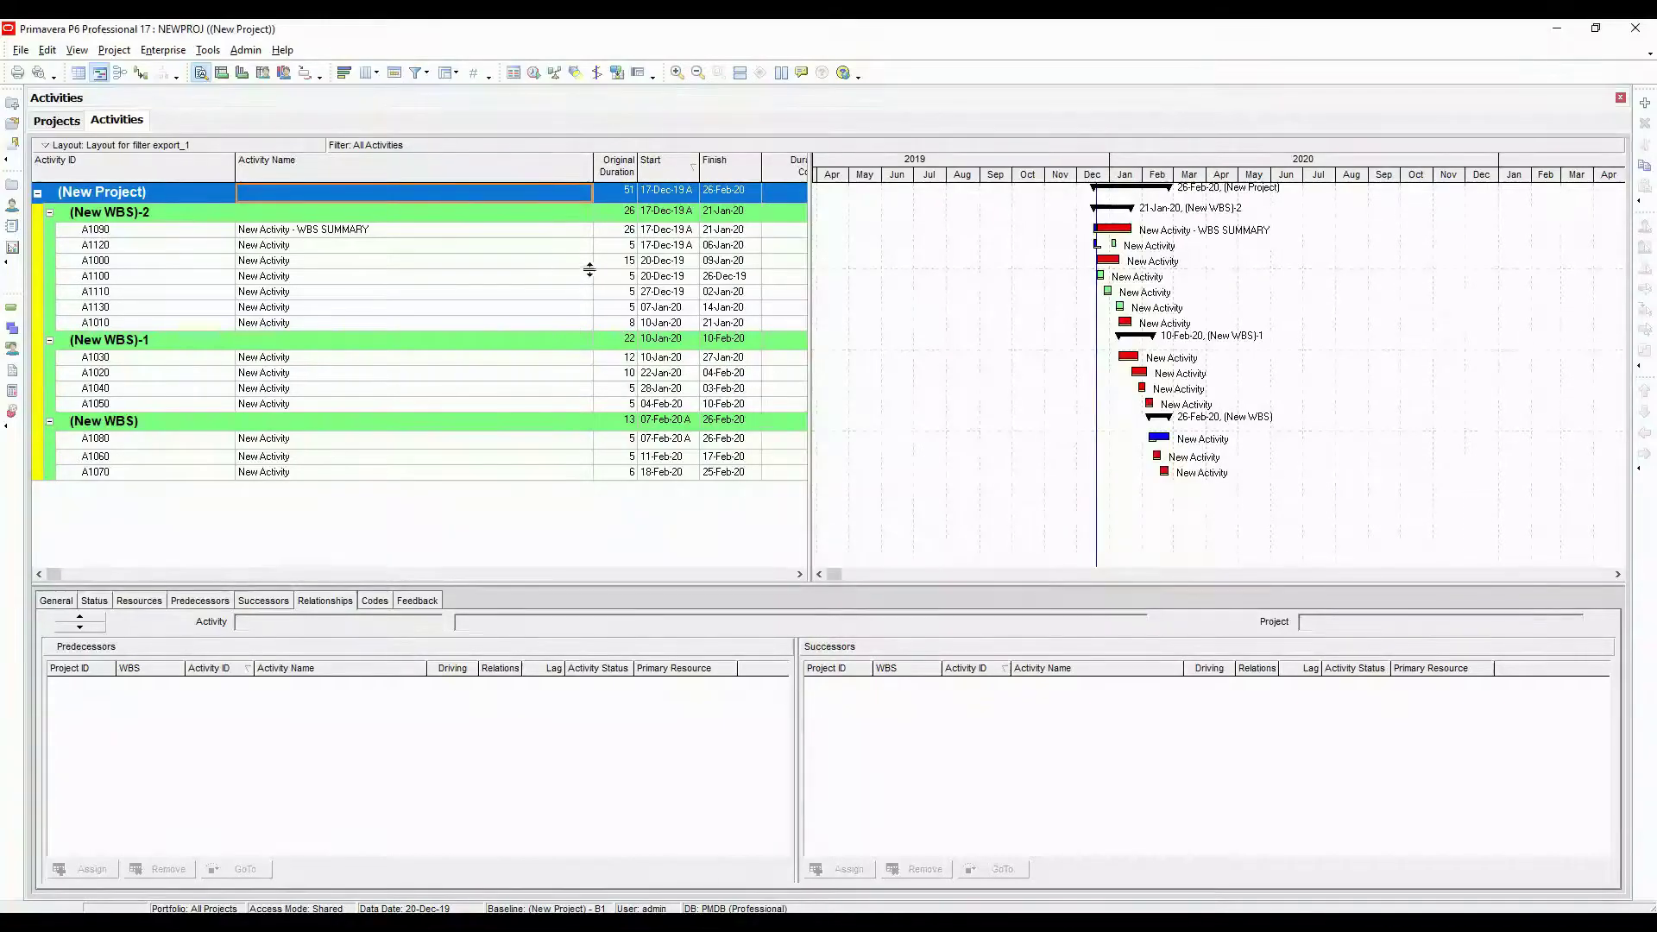
Switch the durations unit of time to Hour so durations read 408, 208, 40
left_click(47, 50)
left_click(54, 71)
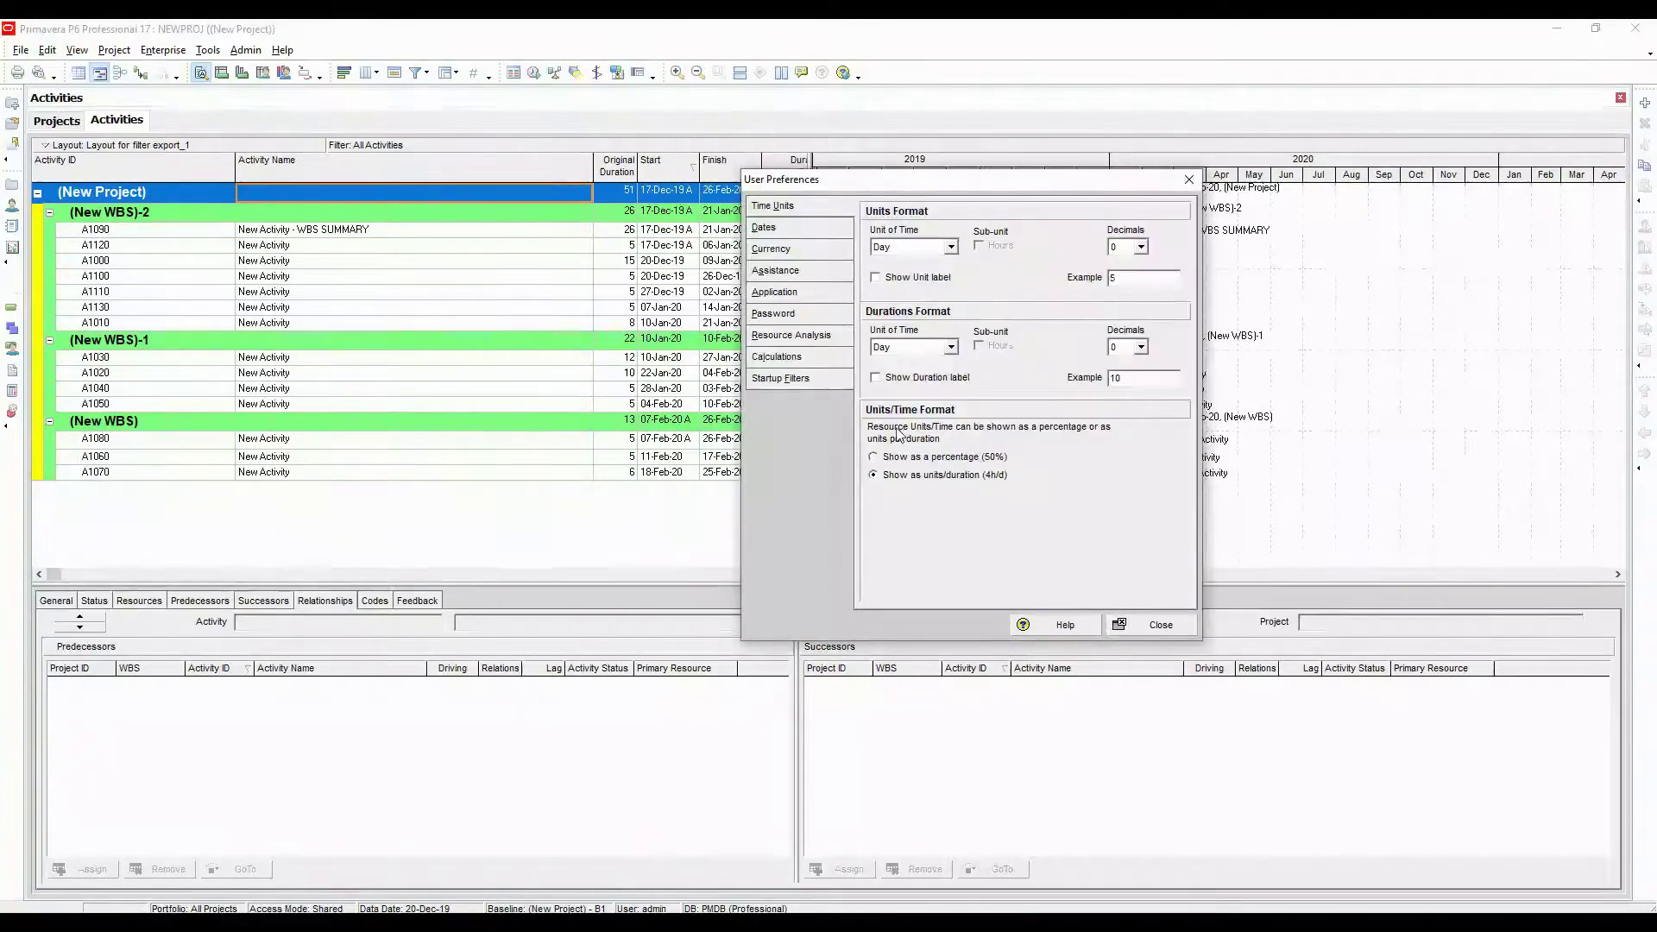
left_click(950, 347)
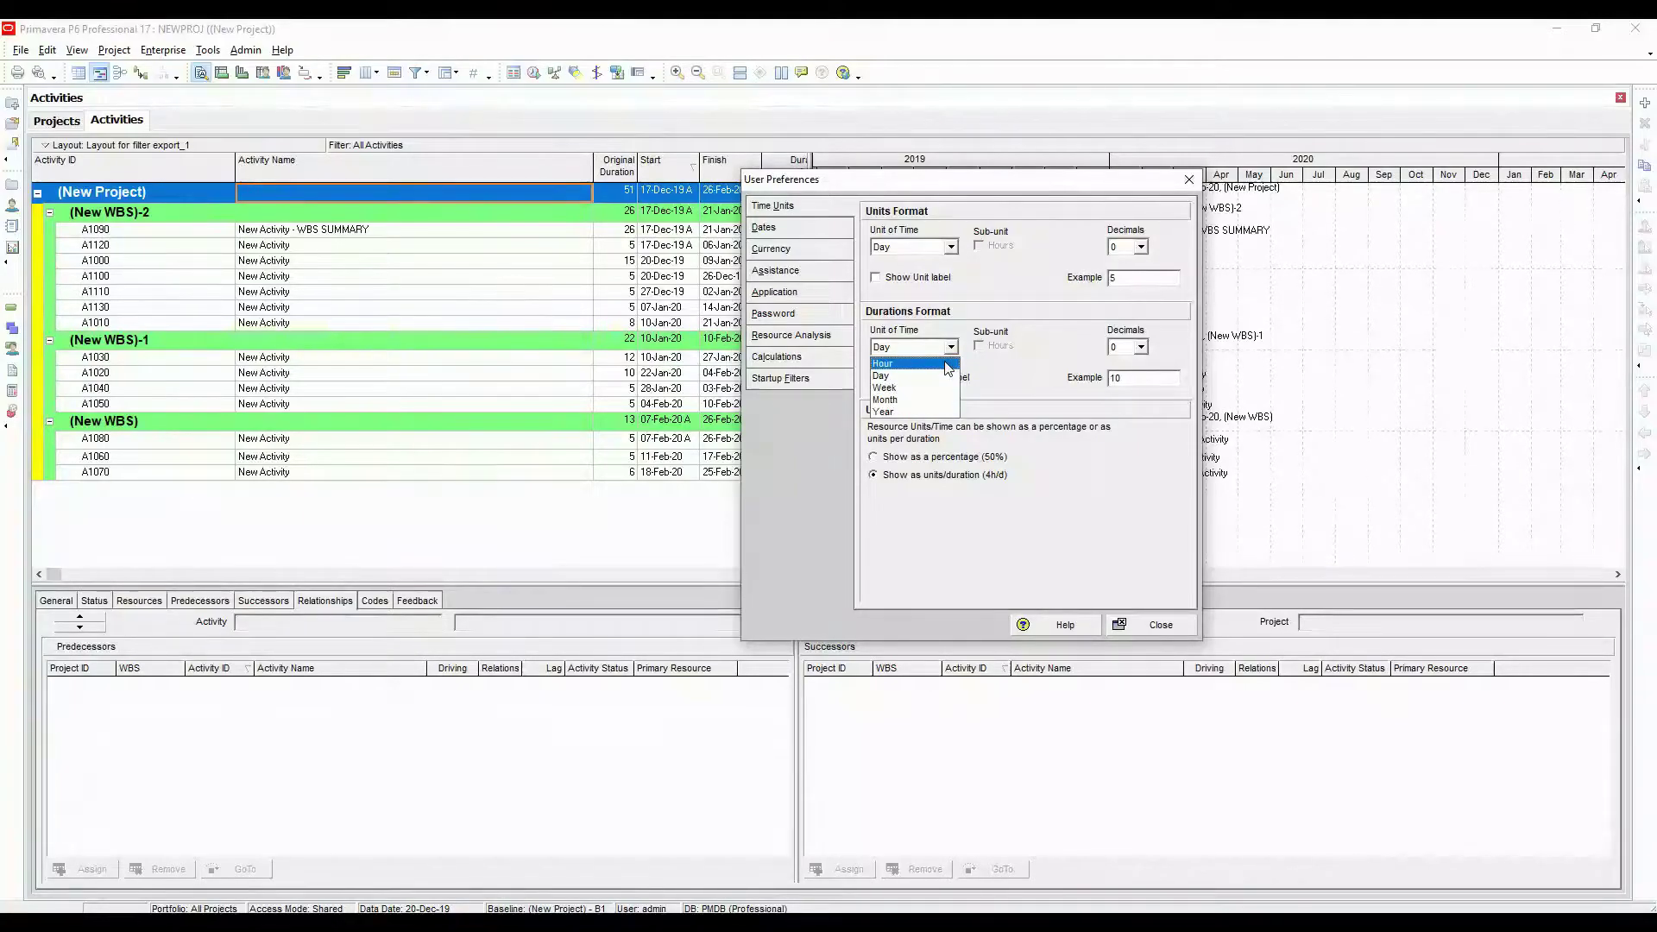
left_click(942, 371)
left_click(1168, 625)
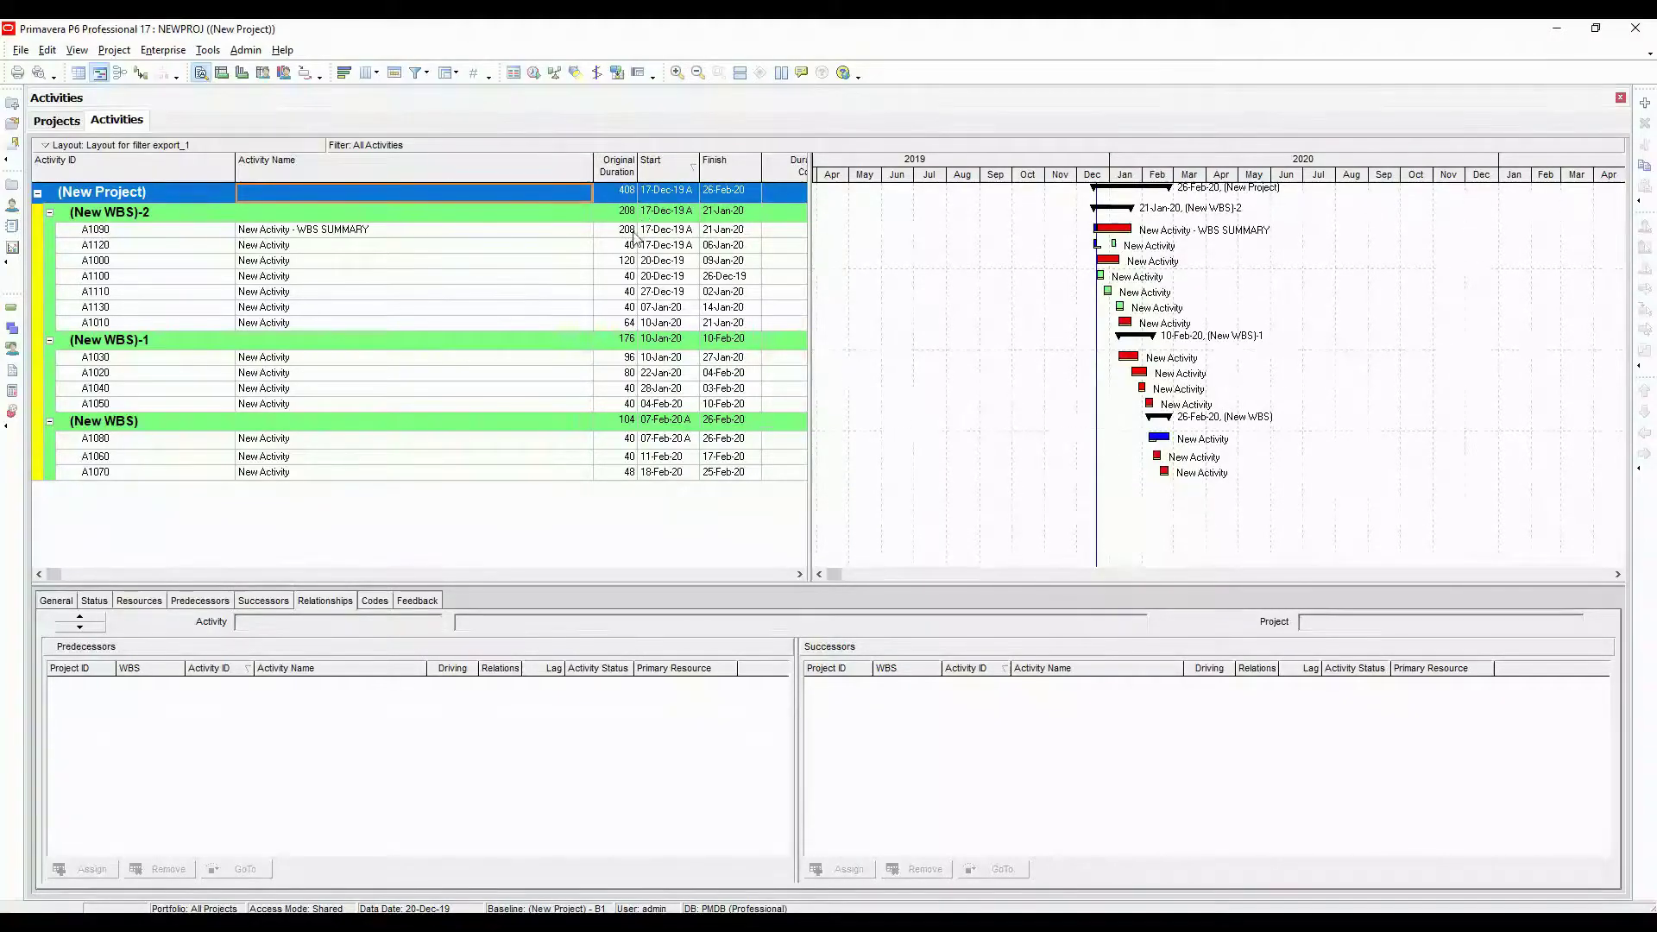
After checking A1090 and A1120, label hour durations so they read 408h, 208h, 40h
left_click(633, 231)
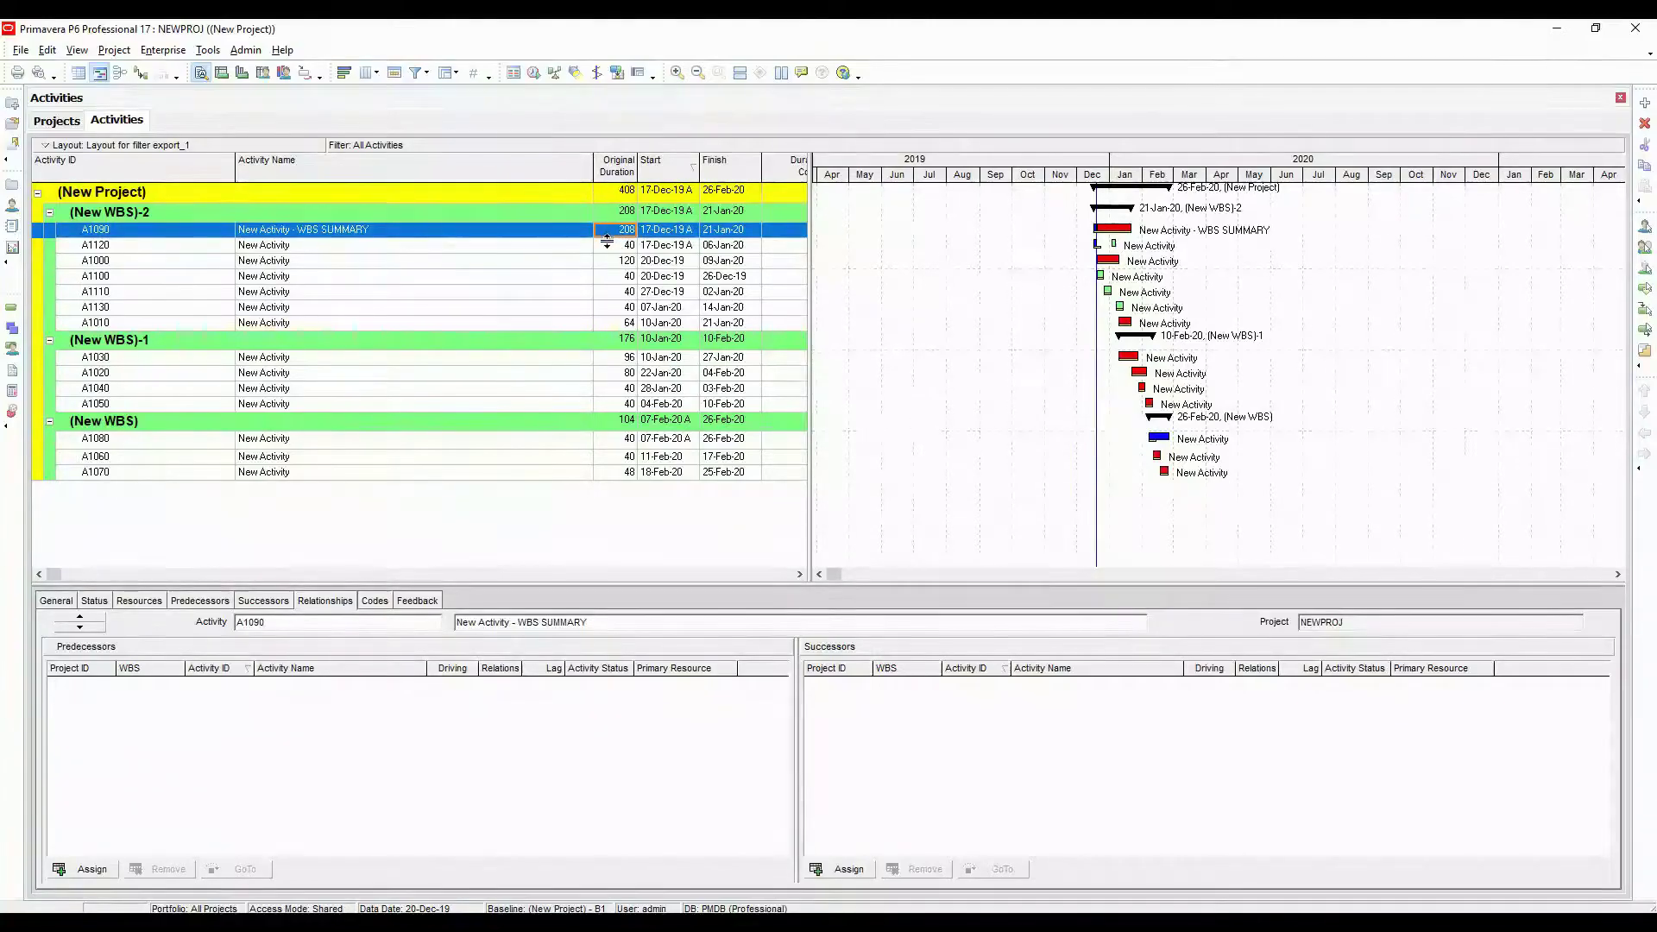
left_click(609, 246)
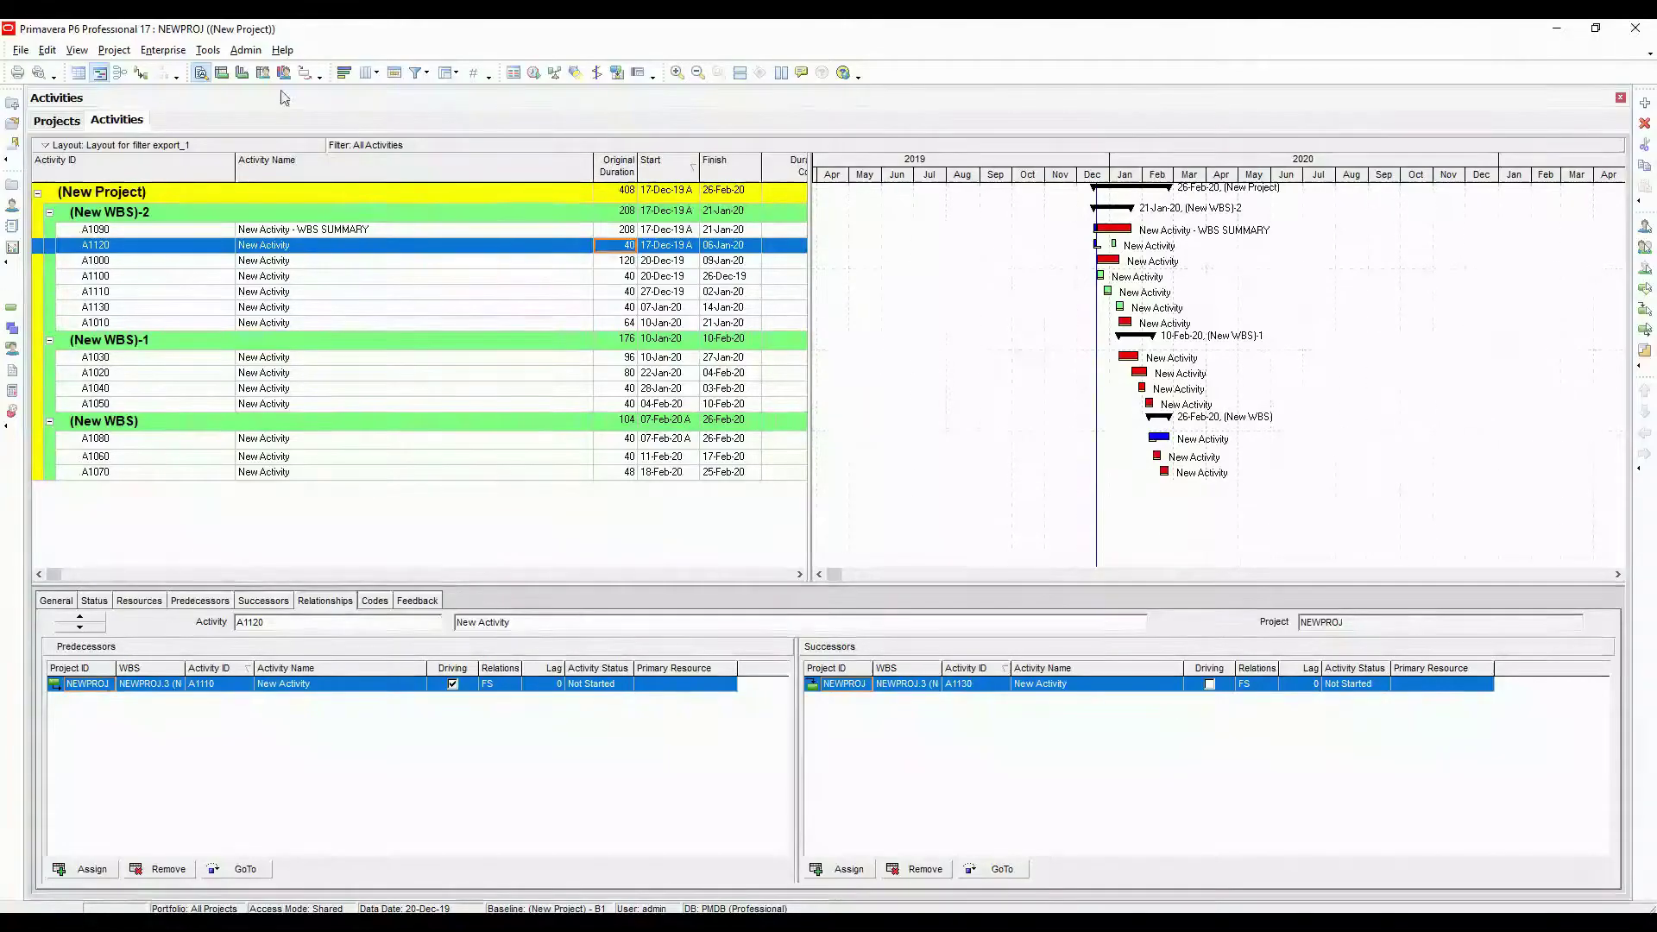
left_click(47, 50)
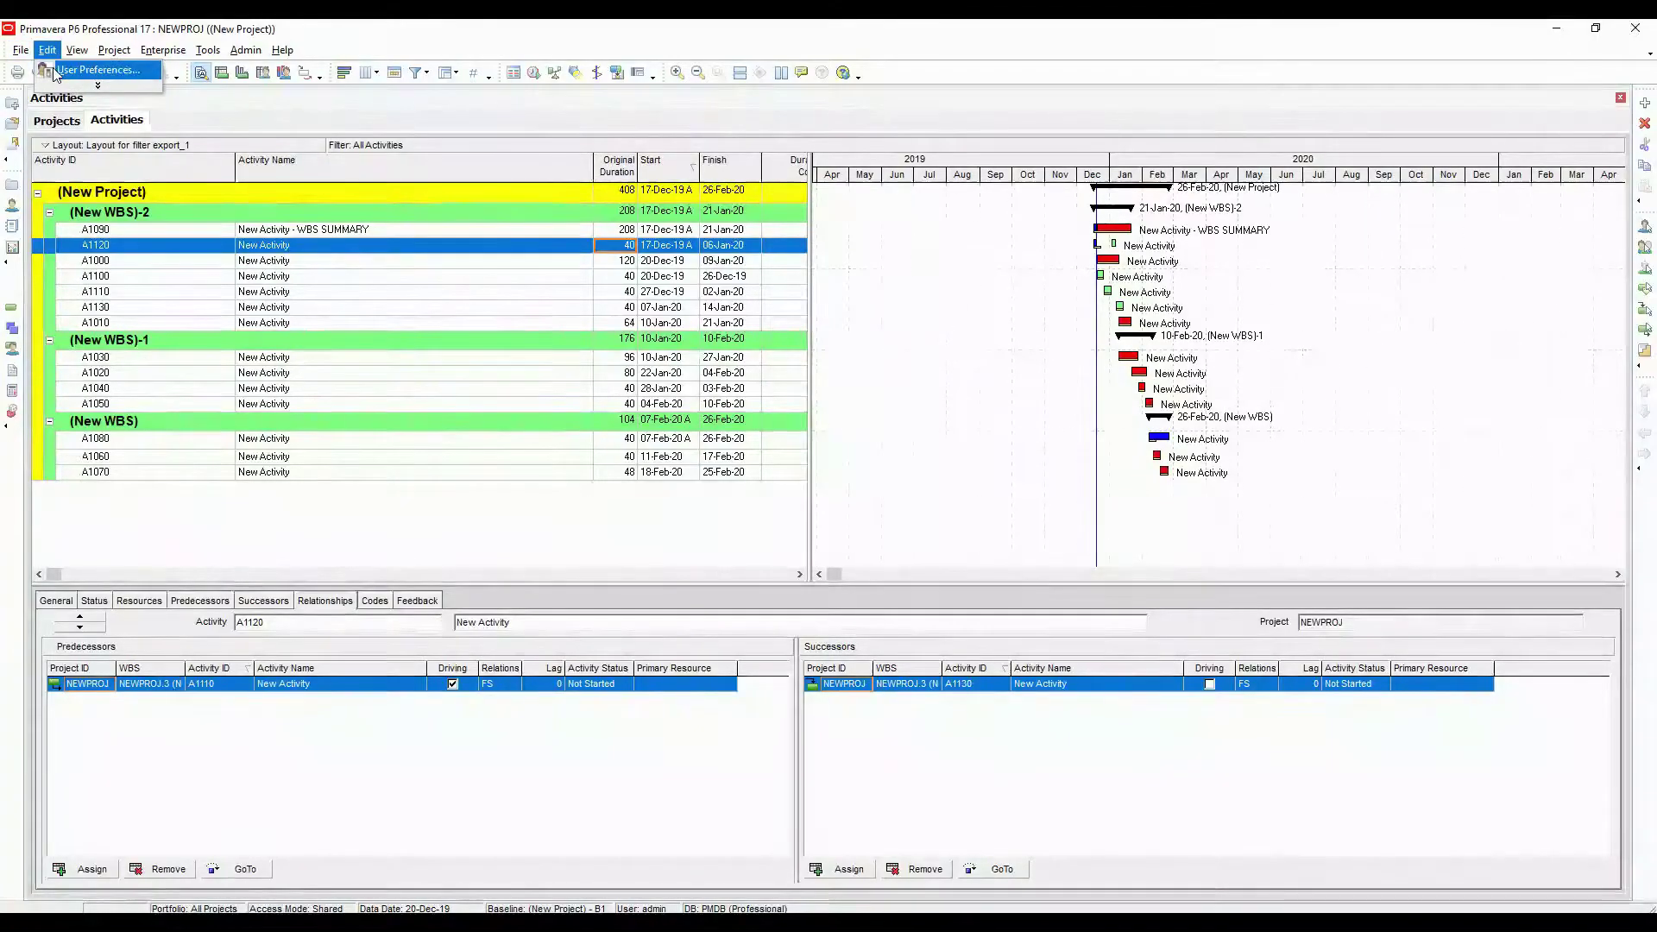
left_click(90, 70)
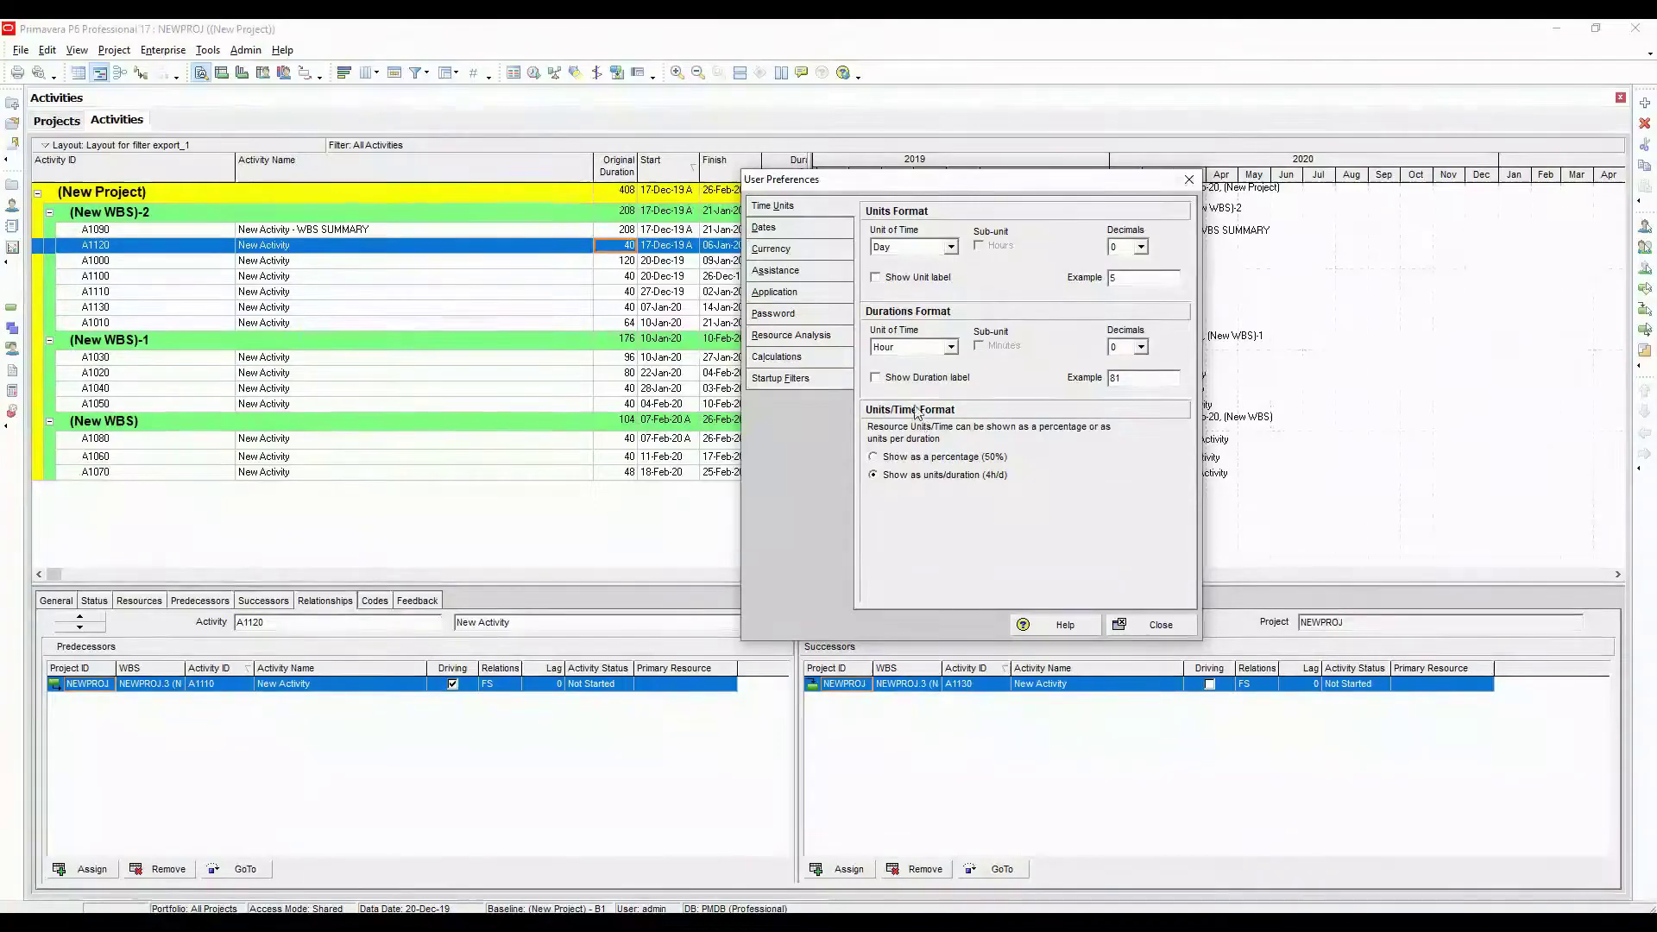
left_click(904, 377)
left_click(1159, 625)
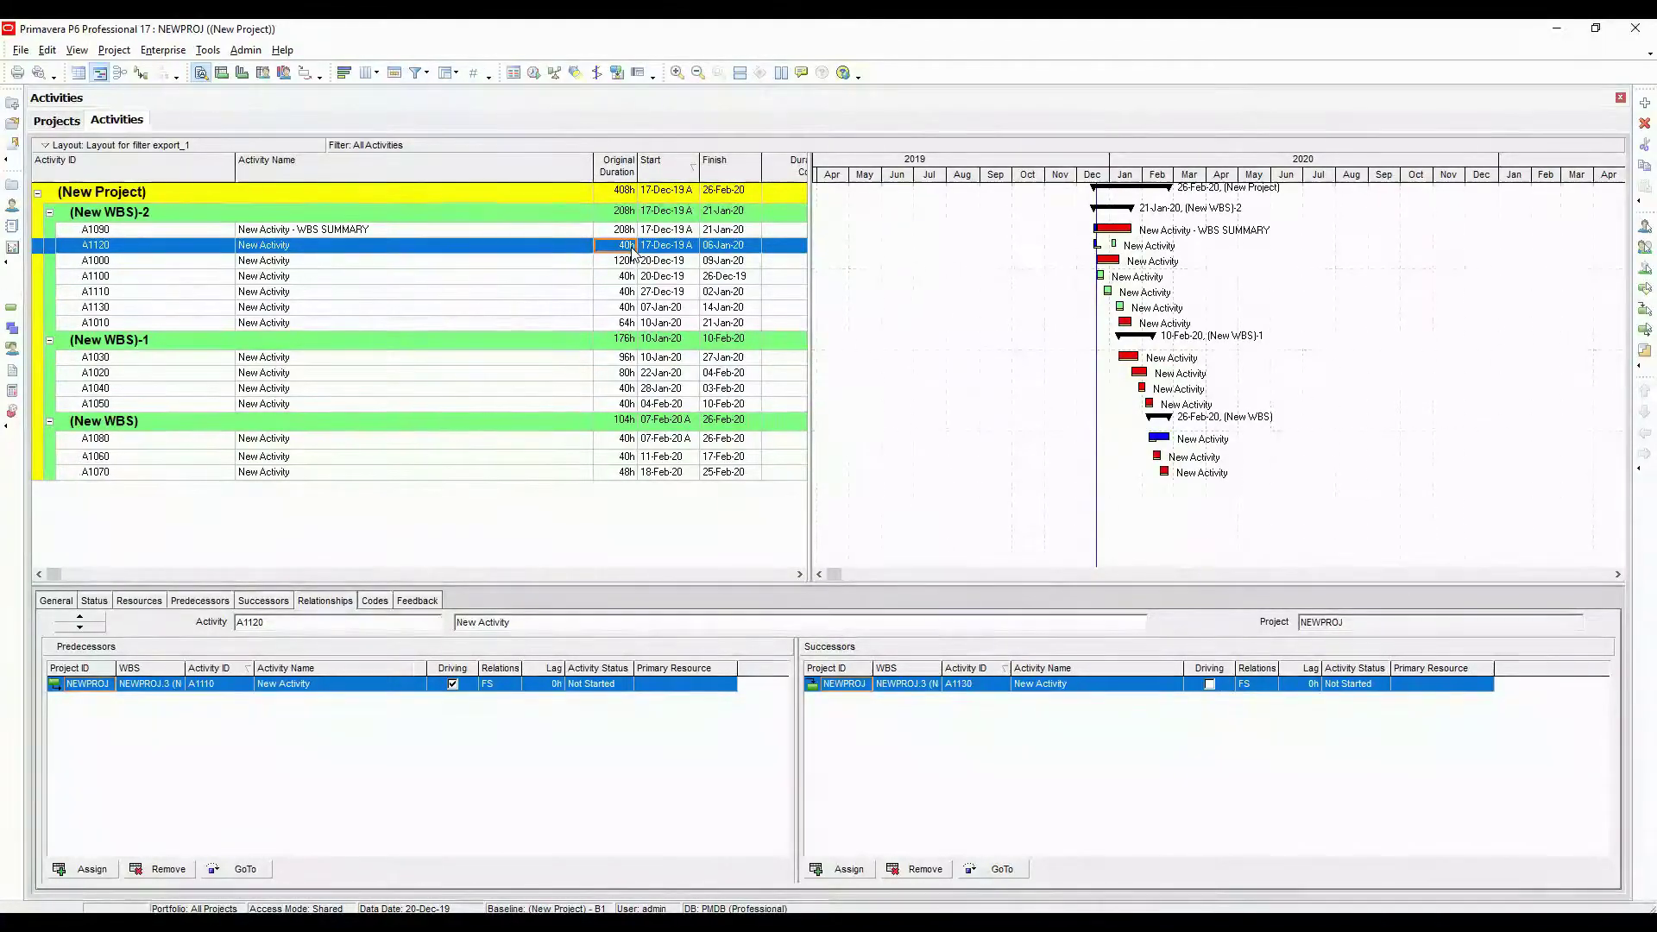
Set the durations unit back to Day, viewing the Dates page before closing preferences
left_click(57, 57)
left_click(95, 82)
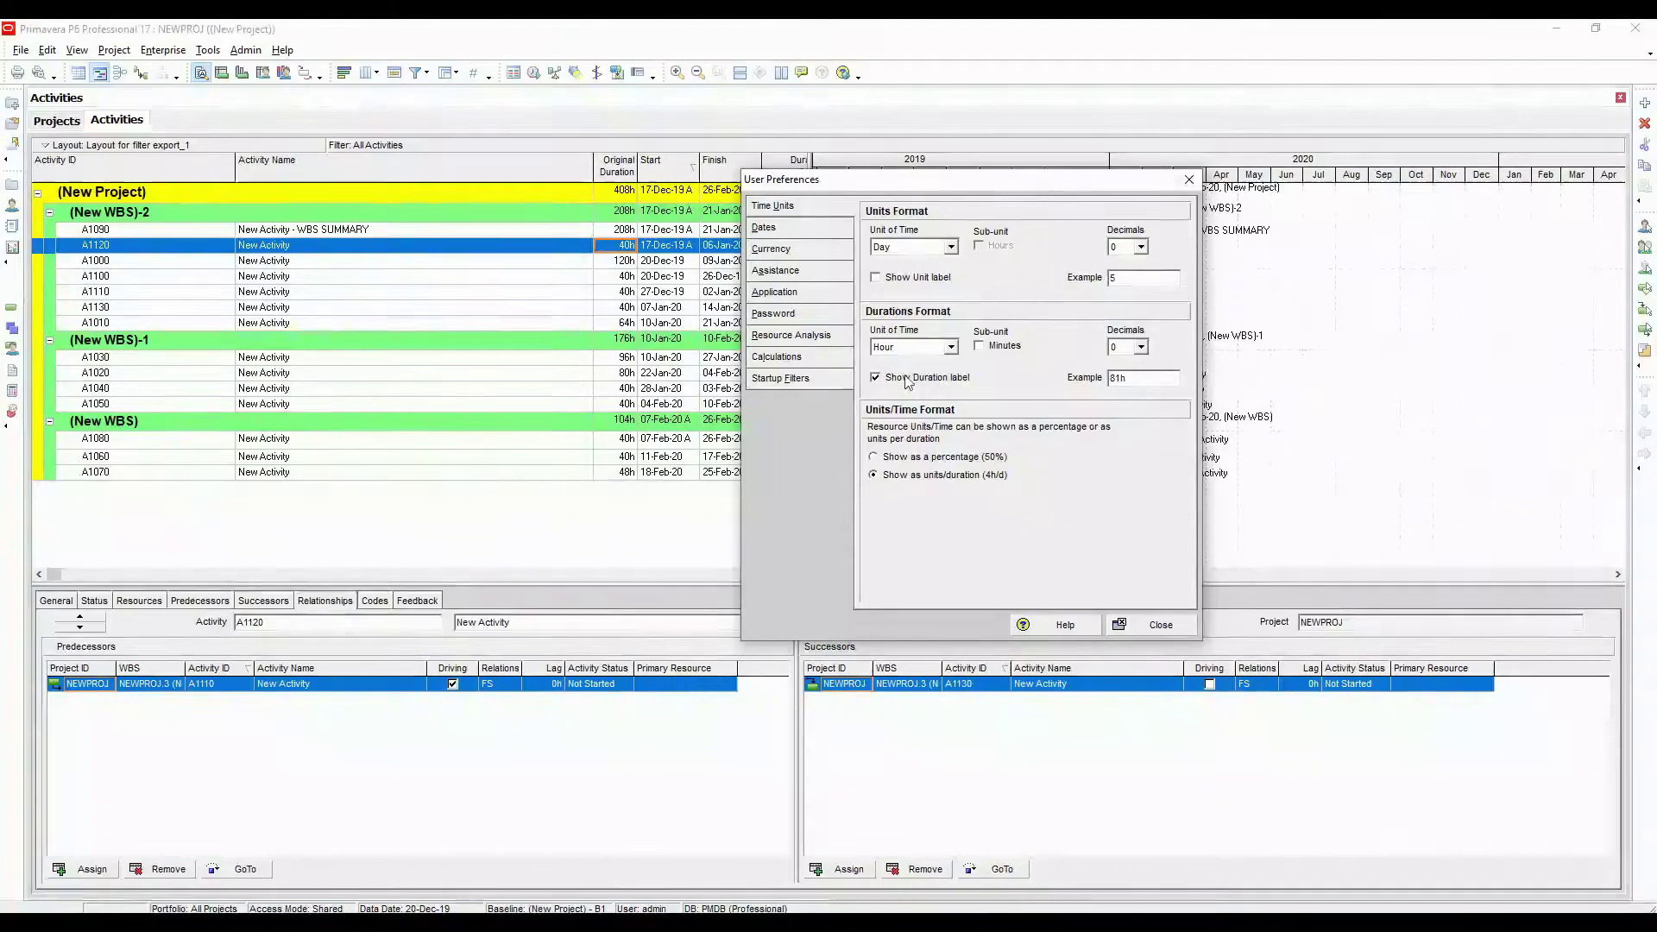
left_click(918, 347)
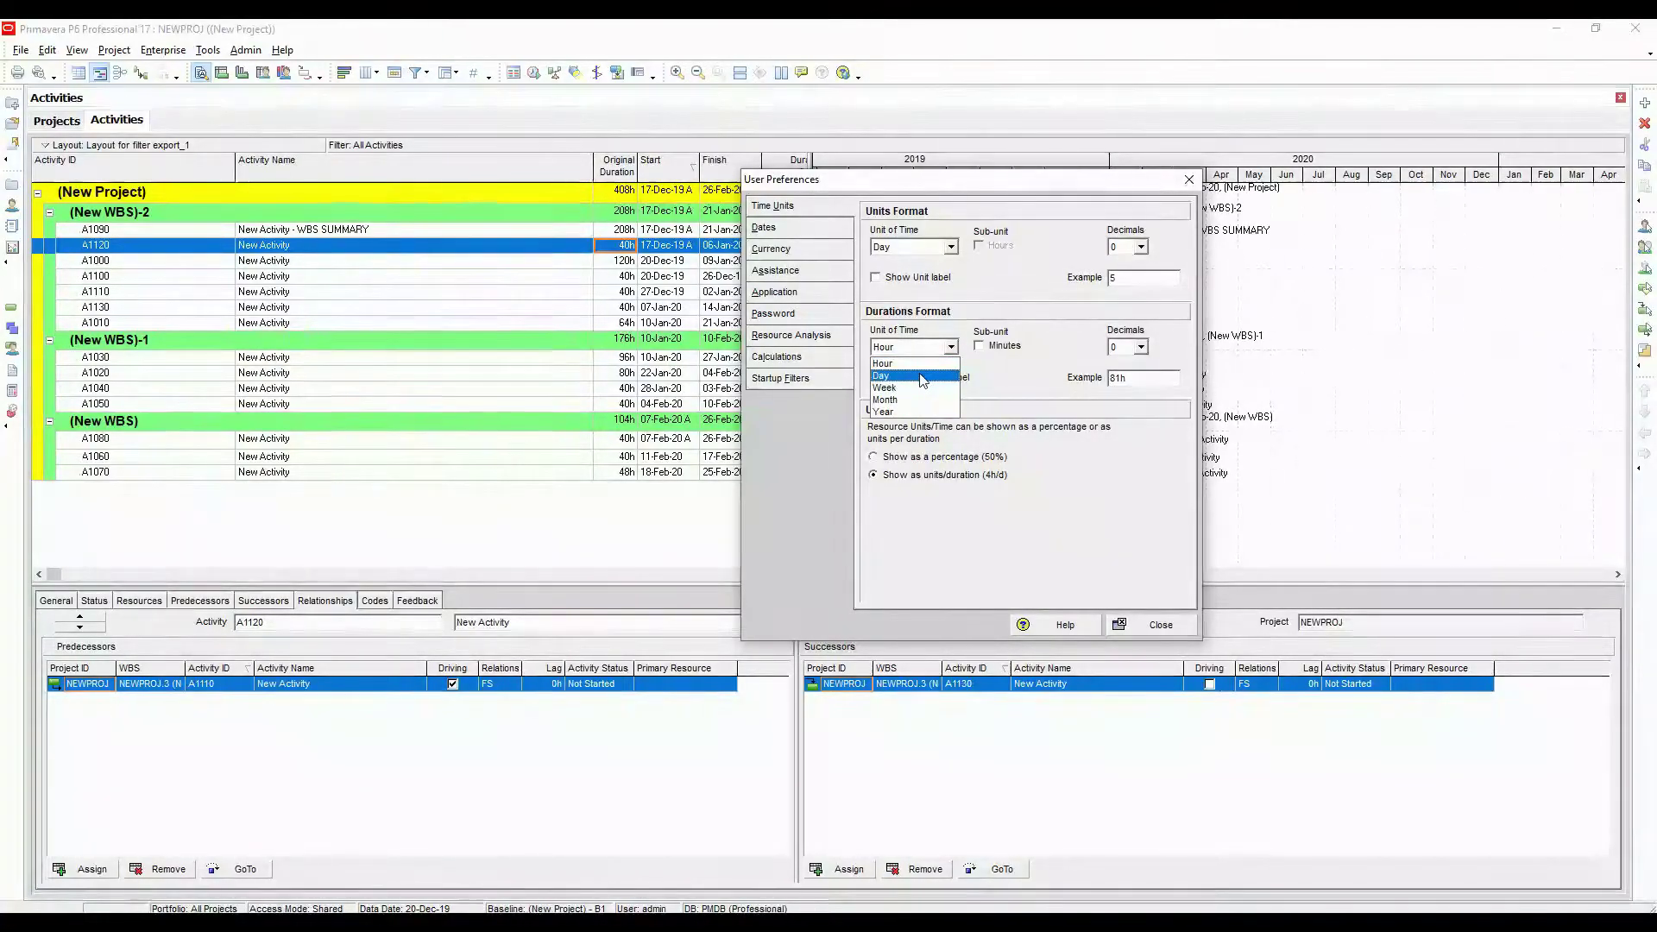
left_click(921, 377)
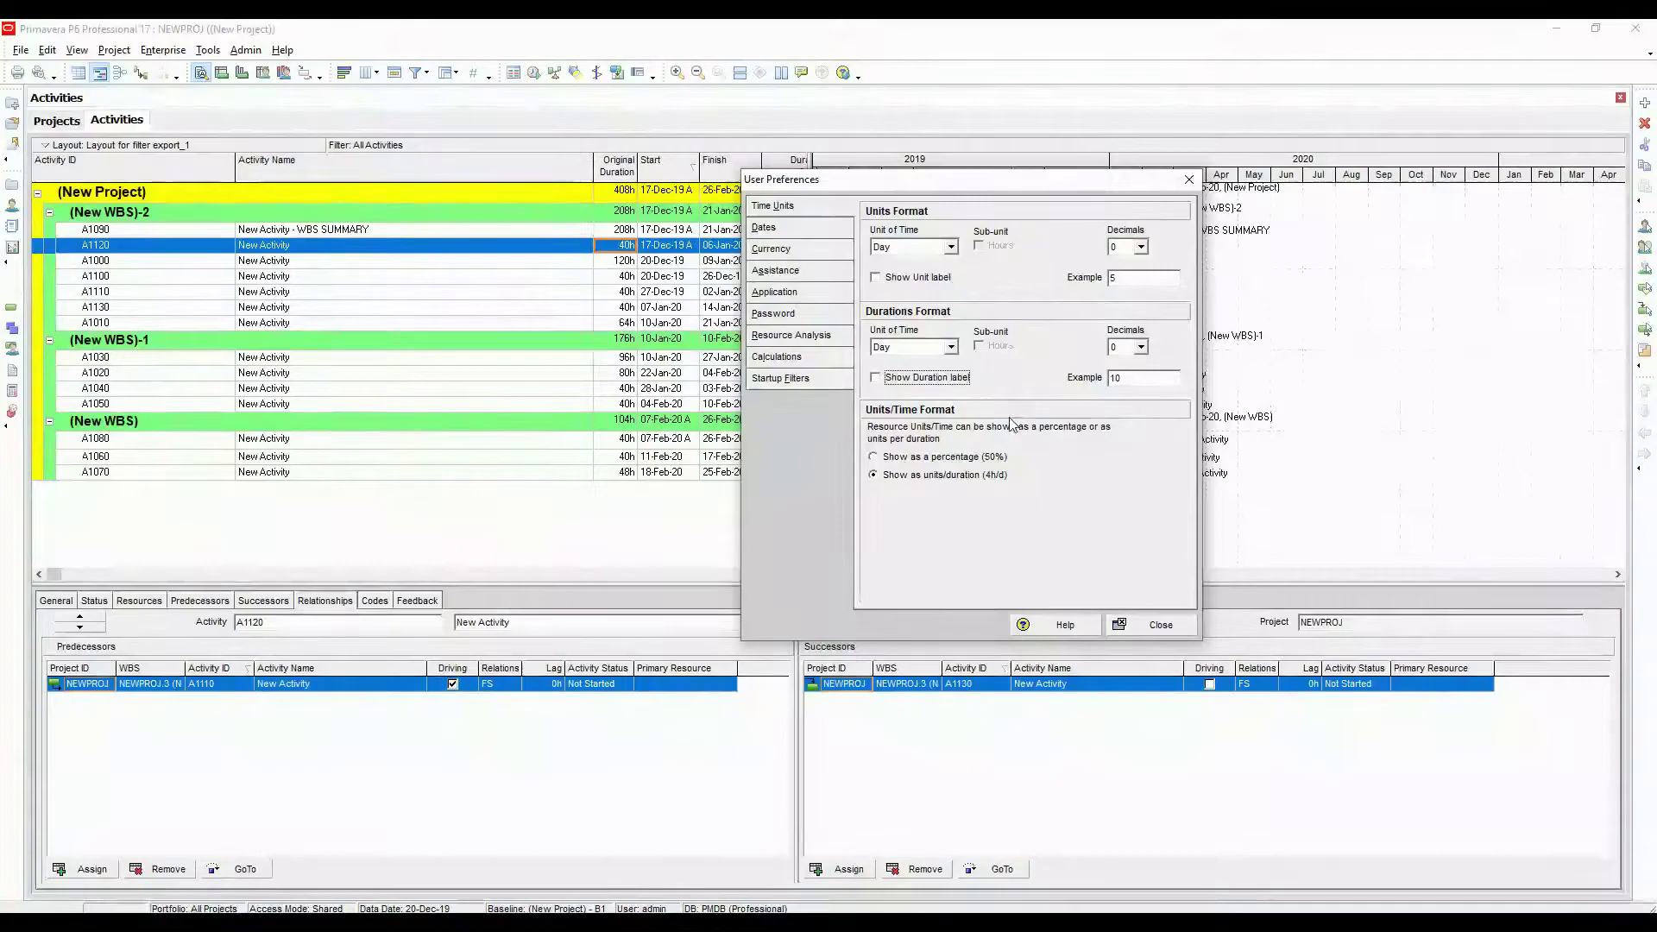
left_click(800, 231)
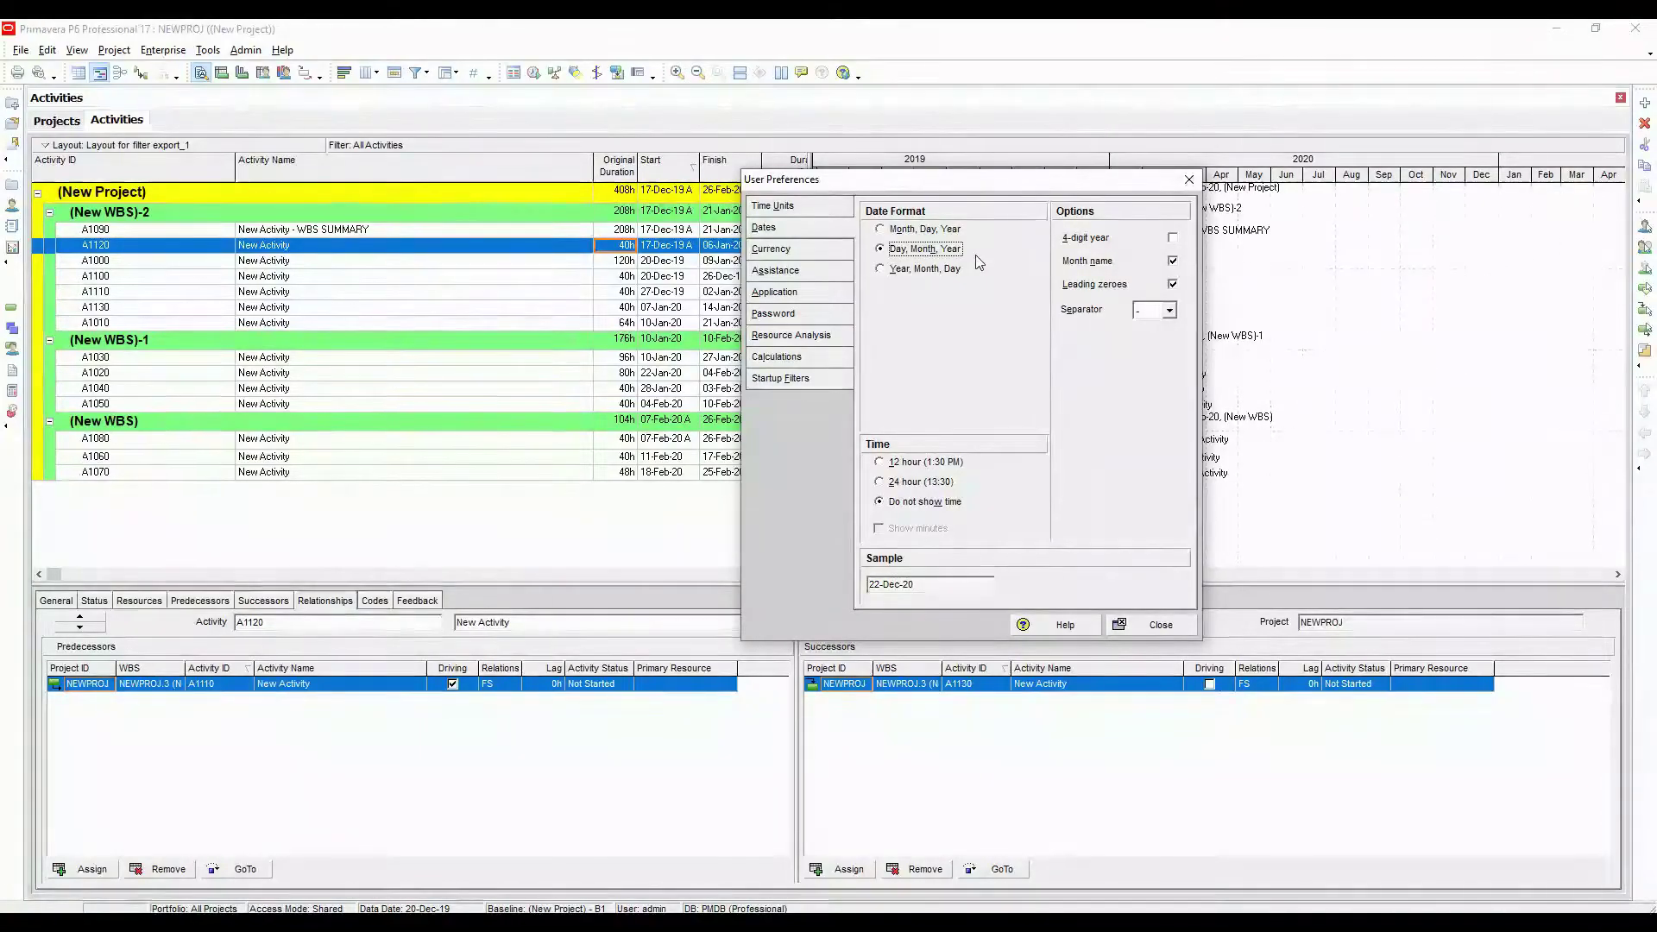
left_click_drag(991, 187, 975, 184)
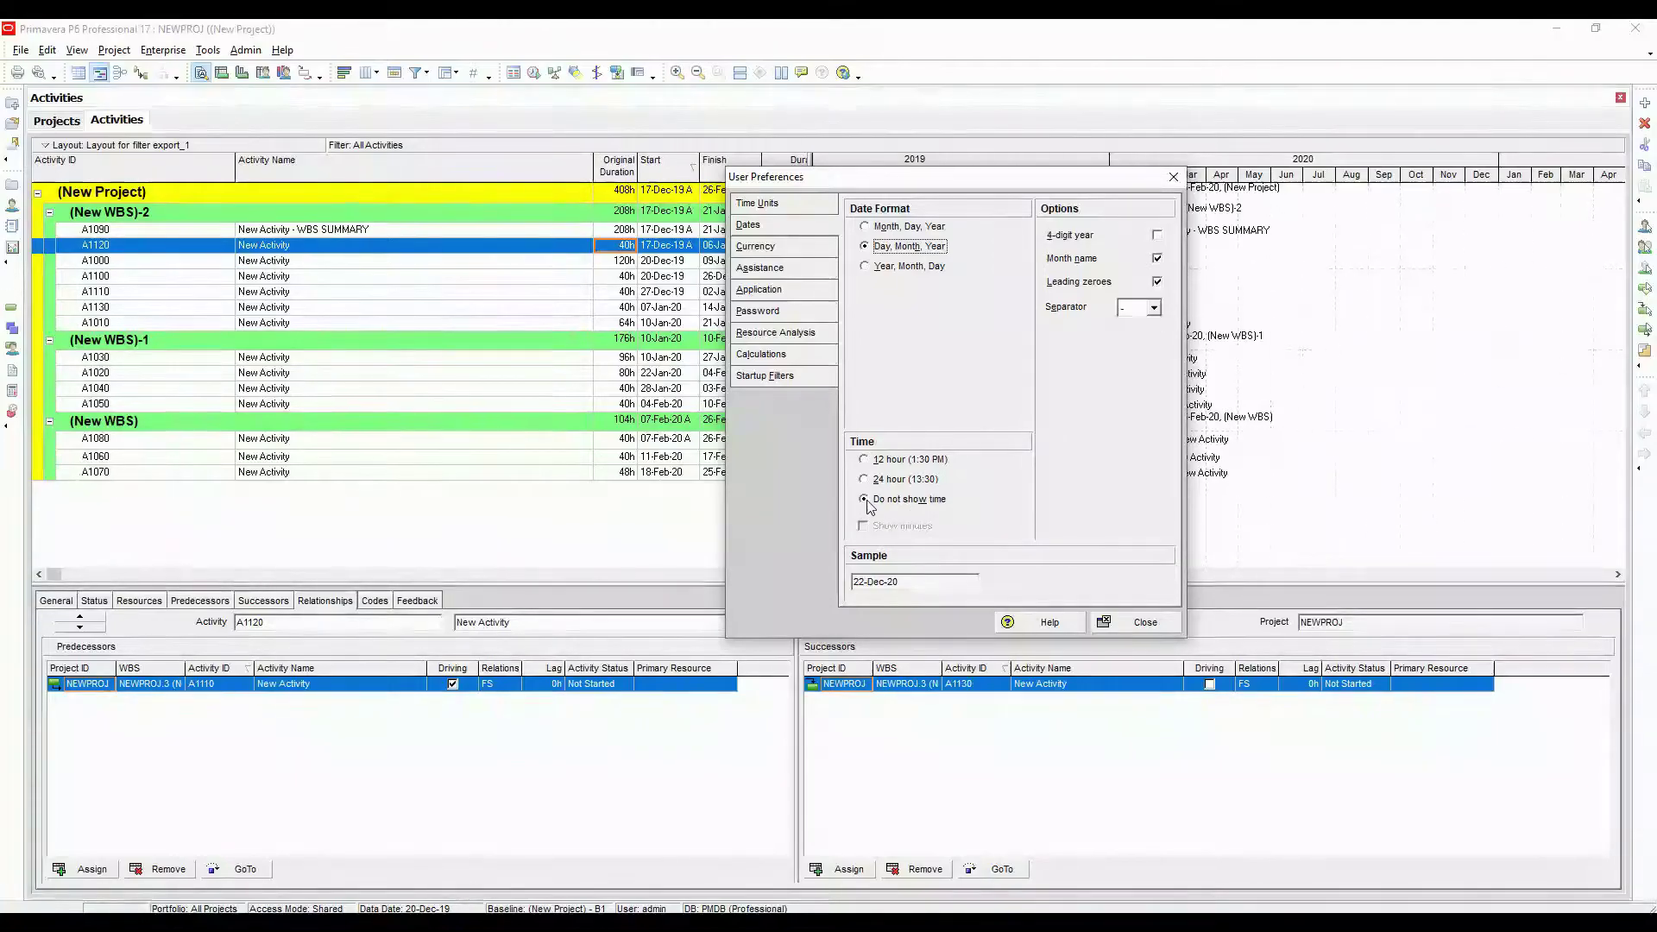
left_click(1139, 622)
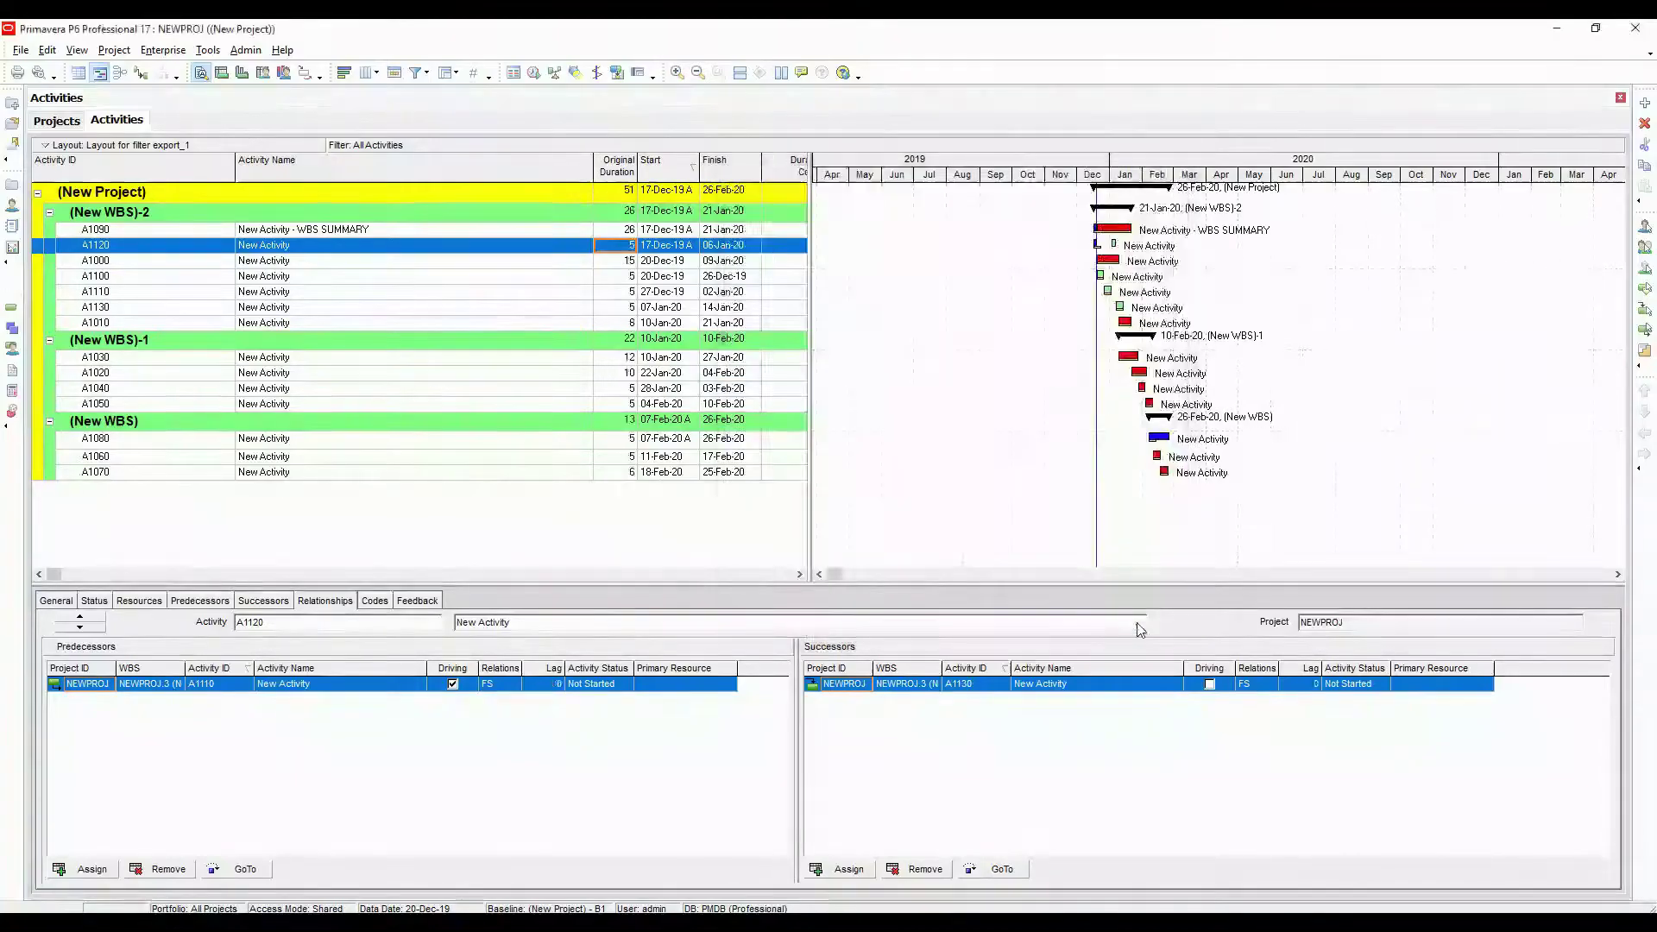
Show dates with 12-hour times including minutes, like 26-Feb-20 08:00 AM
left_click(47, 51)
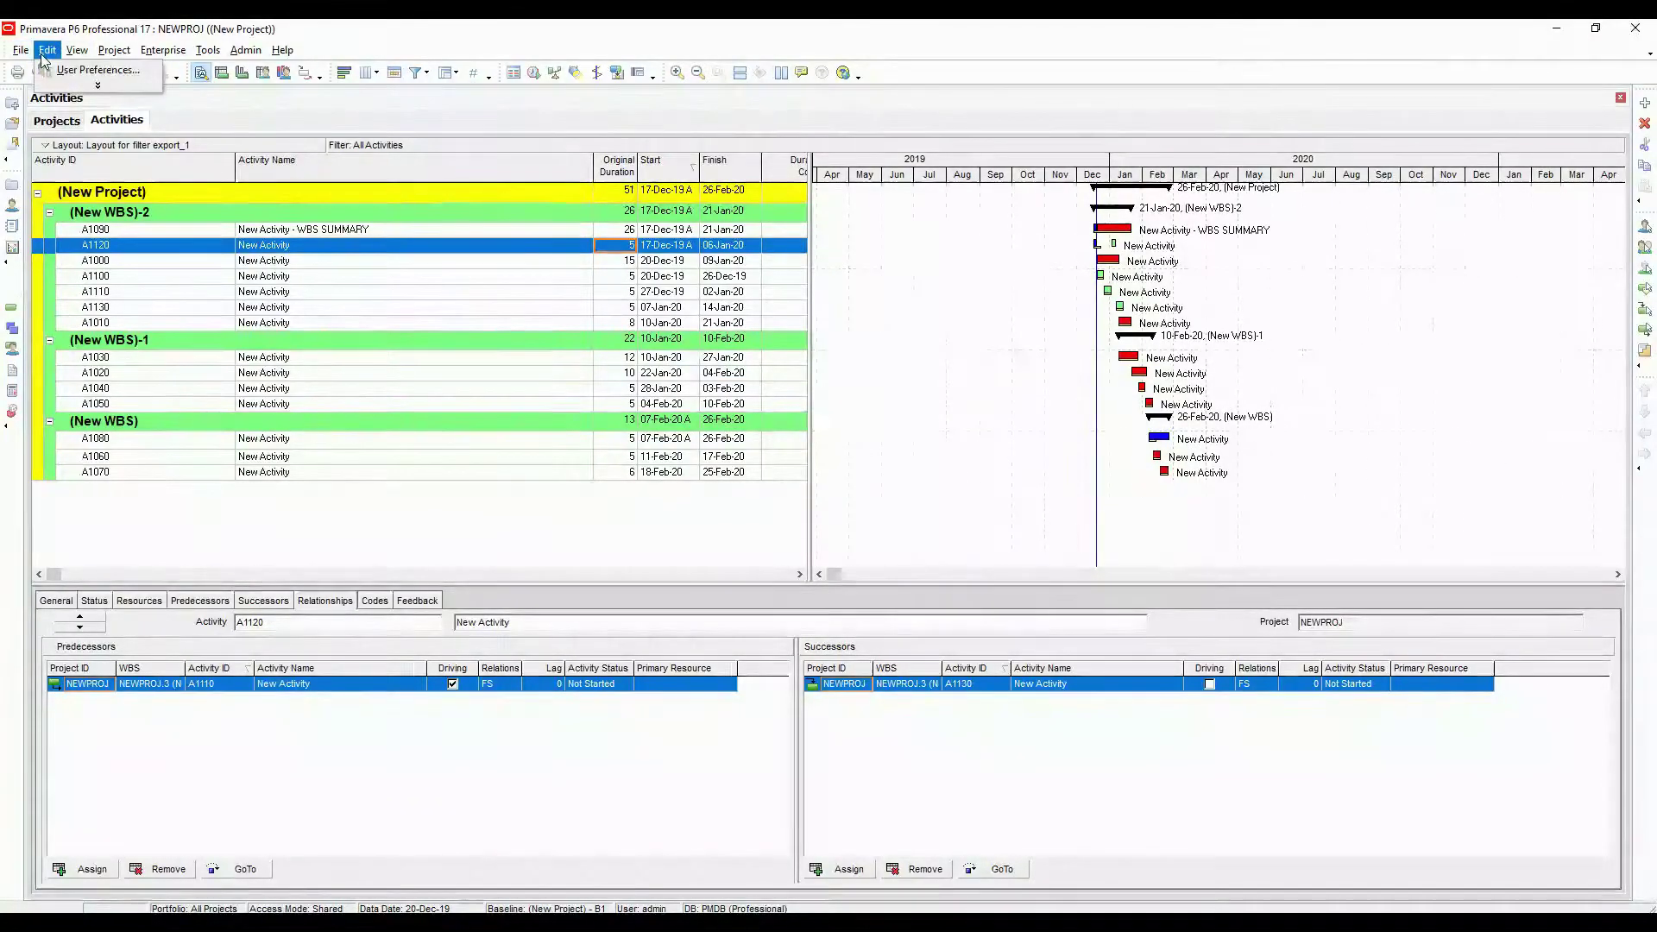
left_click(82, 86)
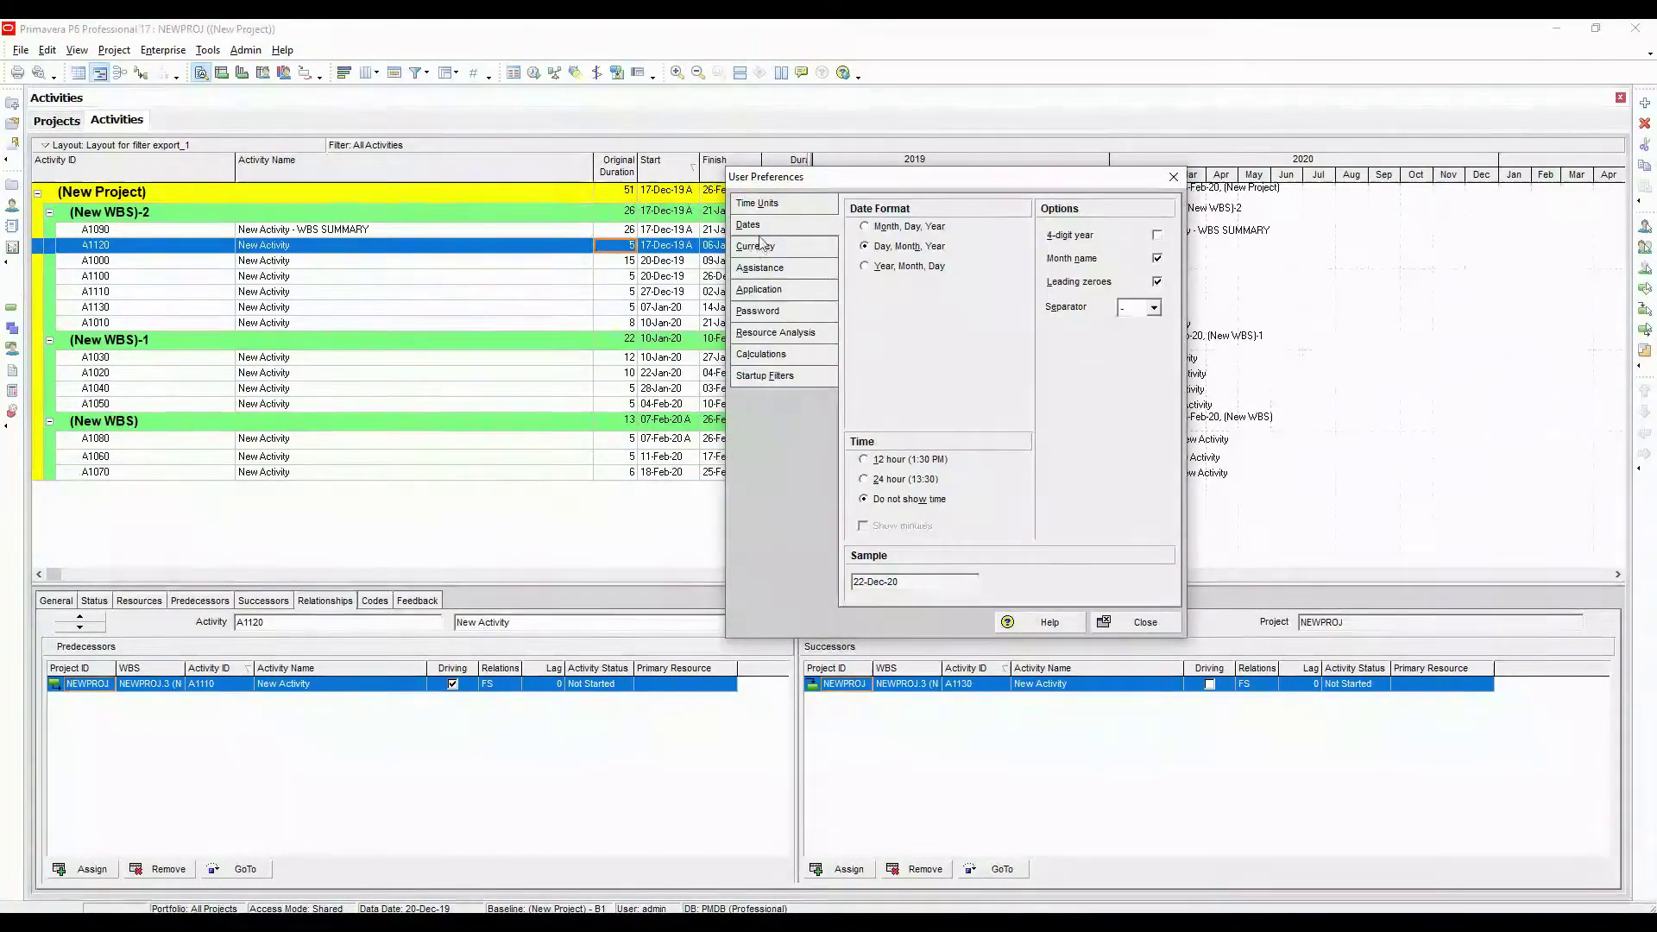
left_click(908, 460)
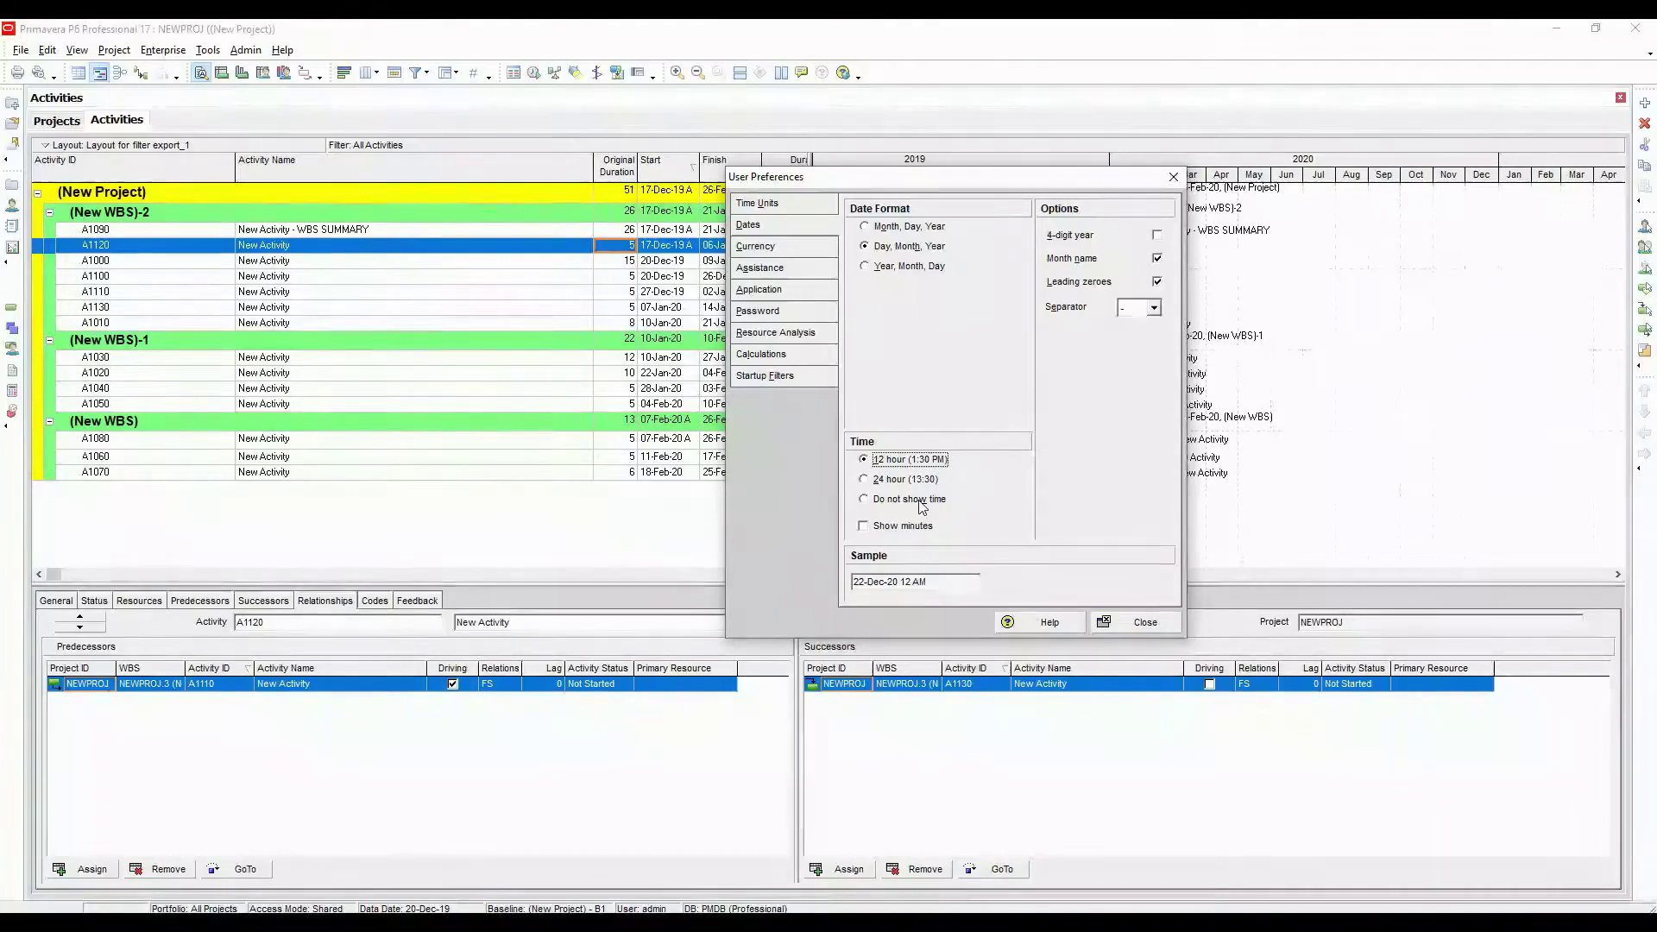
left_click(922, 536)
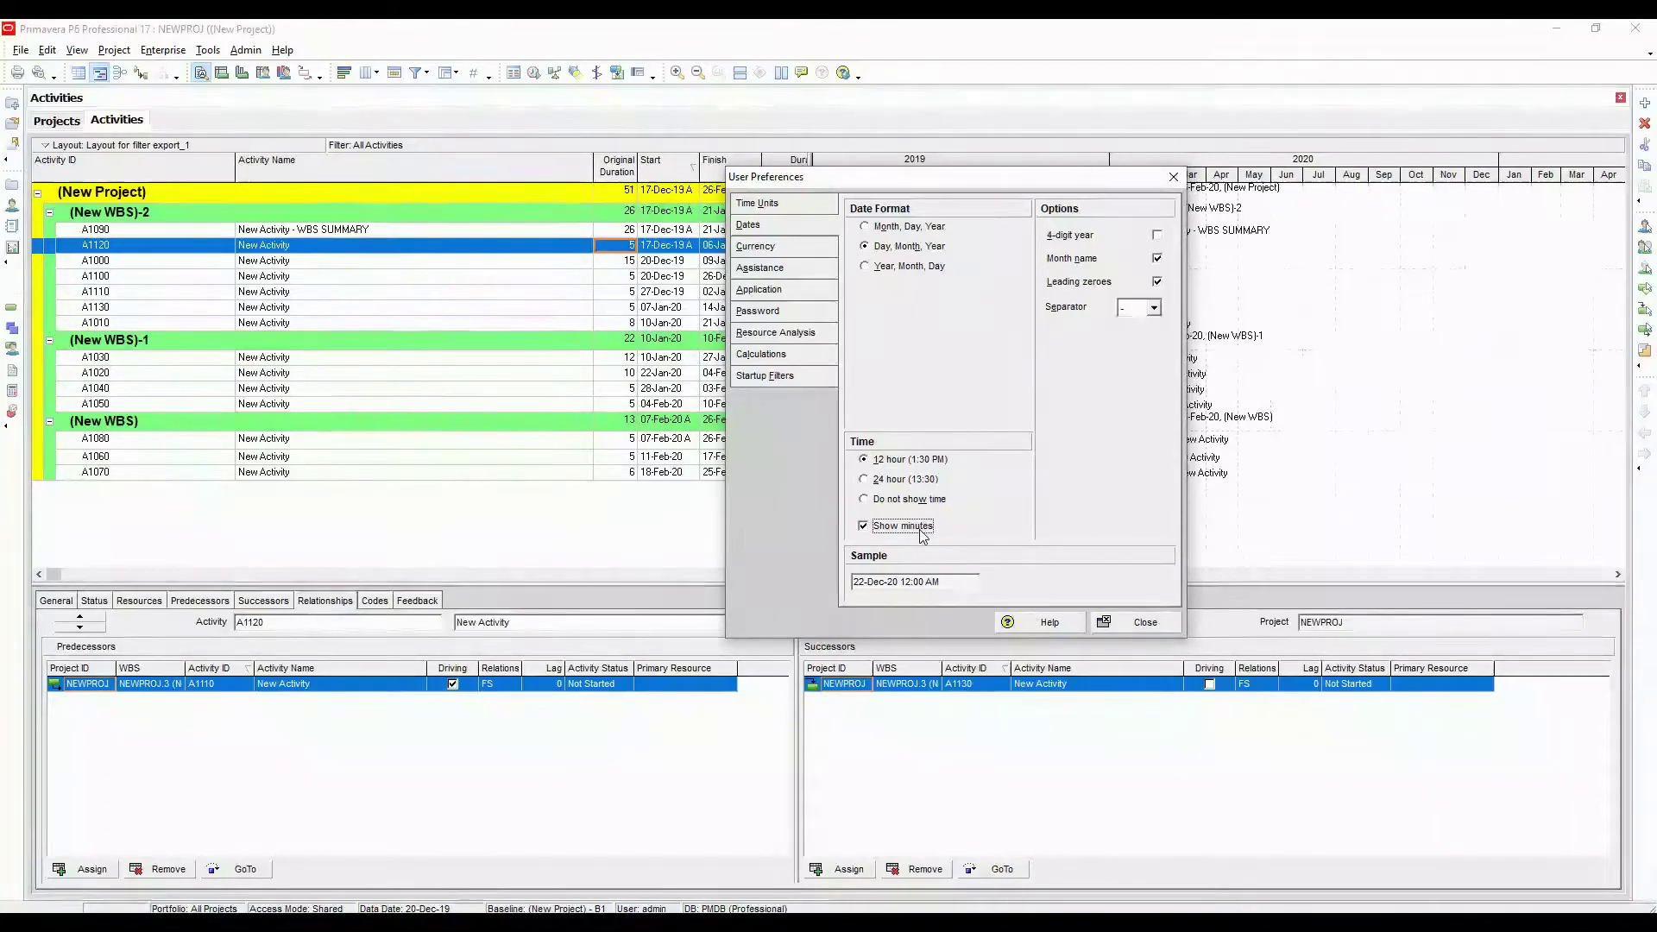
left_click(1142, 625)
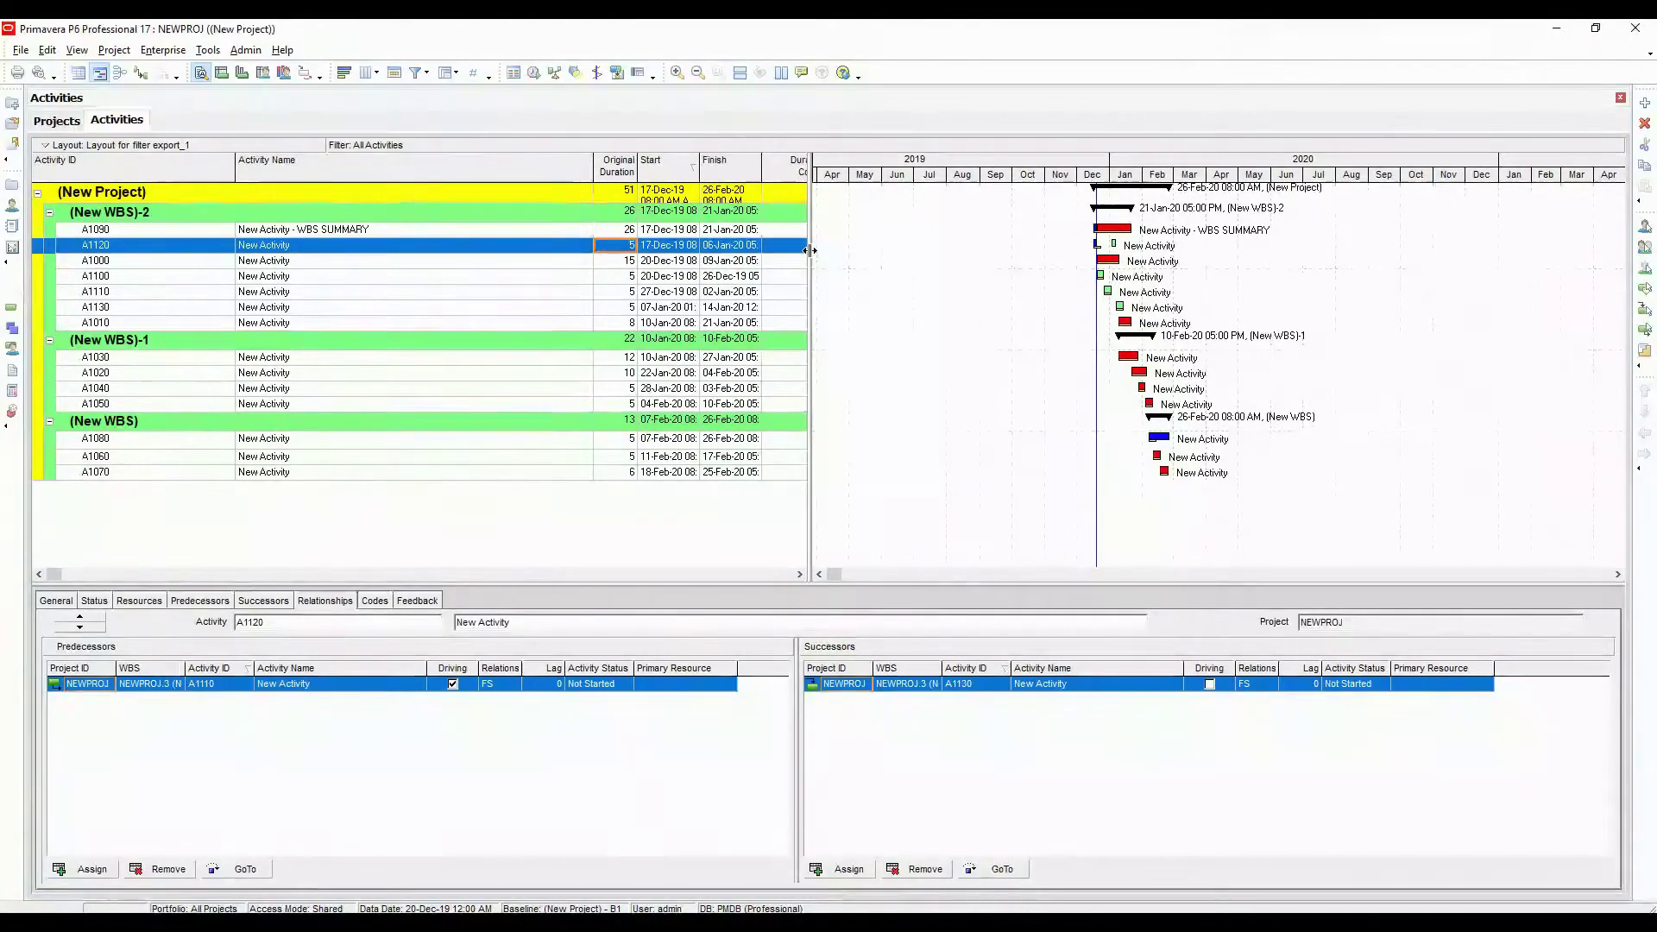
Widen the activity table and auto-fit the Start and Finish columns to full dates
left_click_drag(809, 250, 919, 259)
double_click(702, 156)
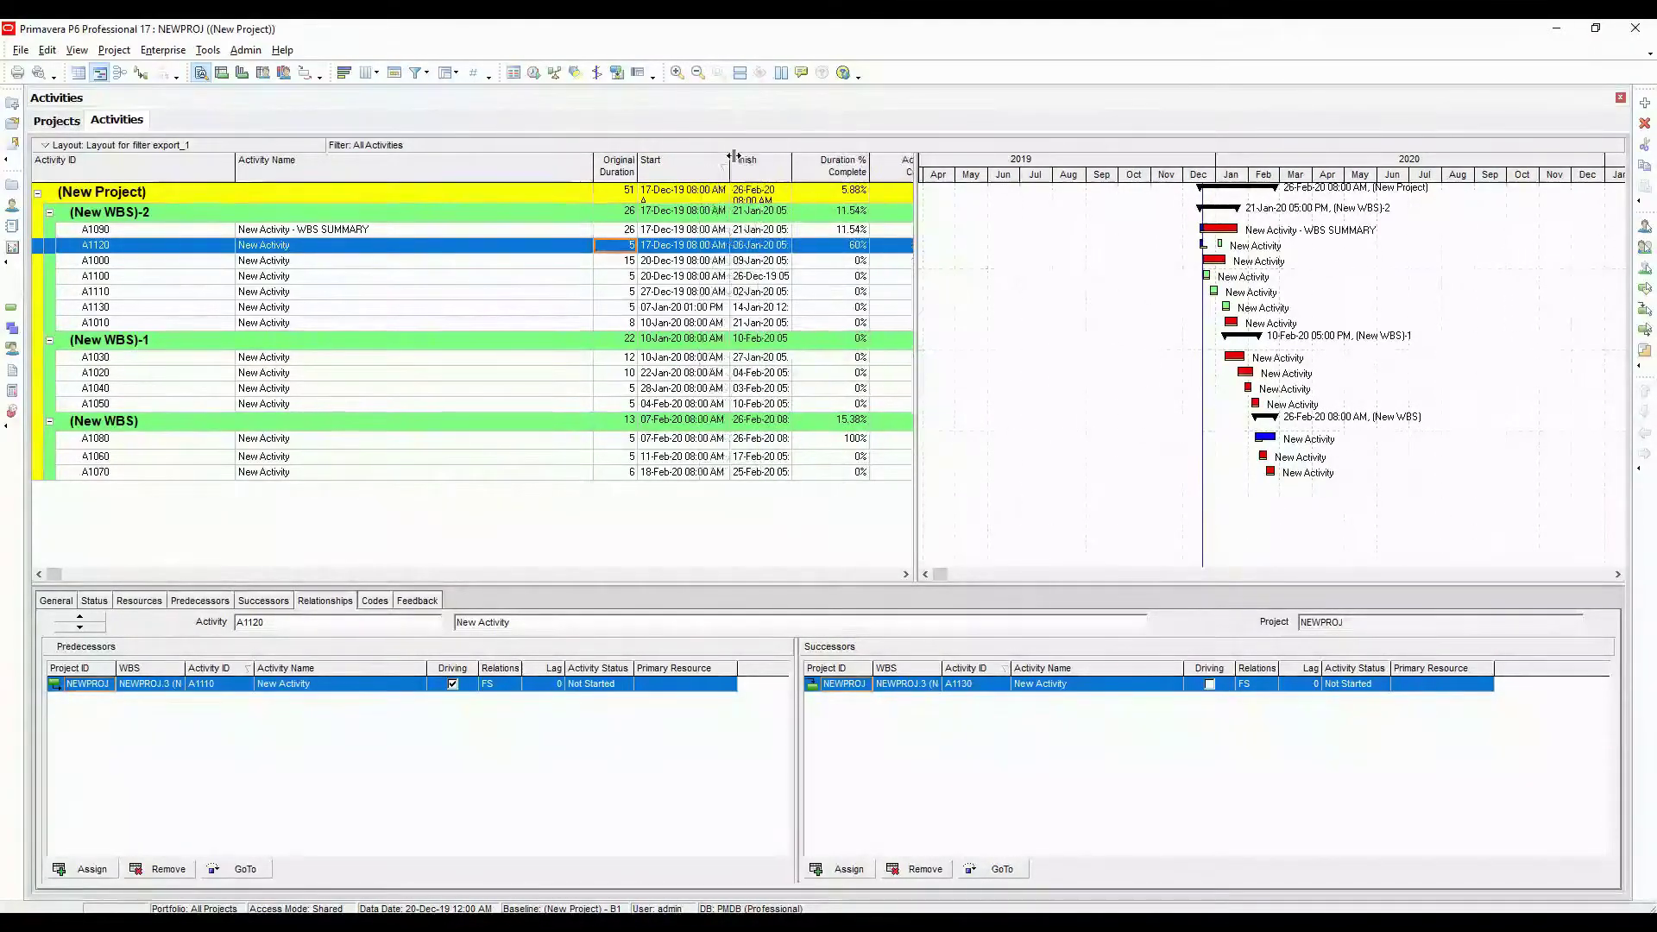
double_click(796, 161)
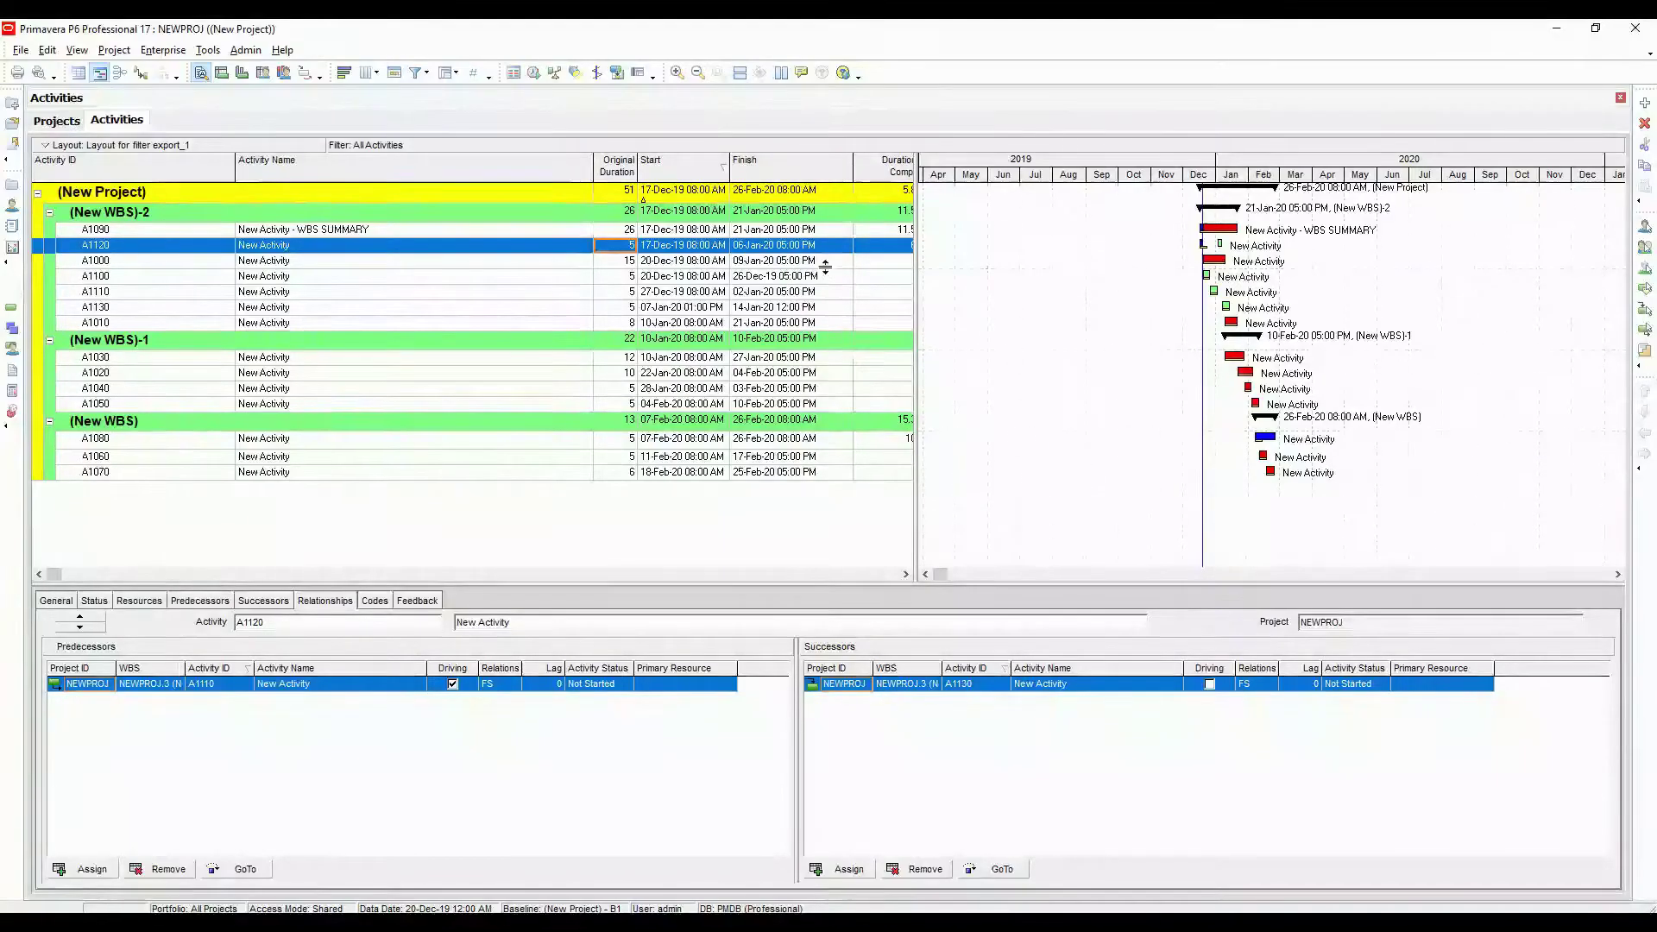
Turn off minutes and choose Do not show time, so dates read like 17-Dec-19
left_click(47, 50)
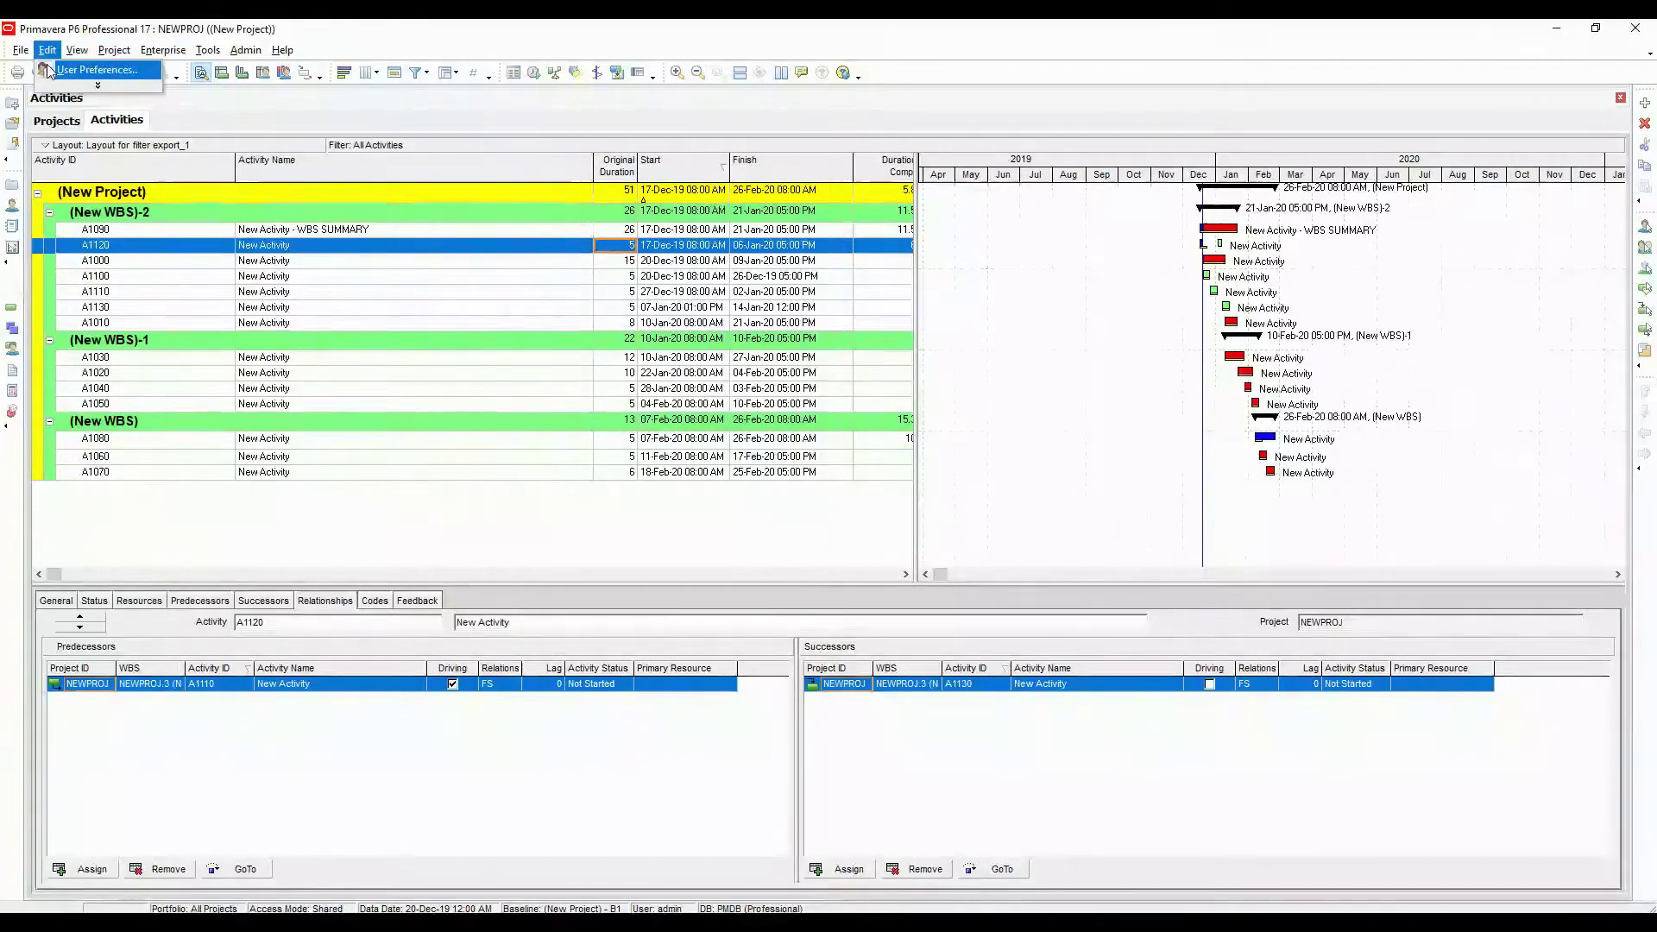
left_click(91, 70)
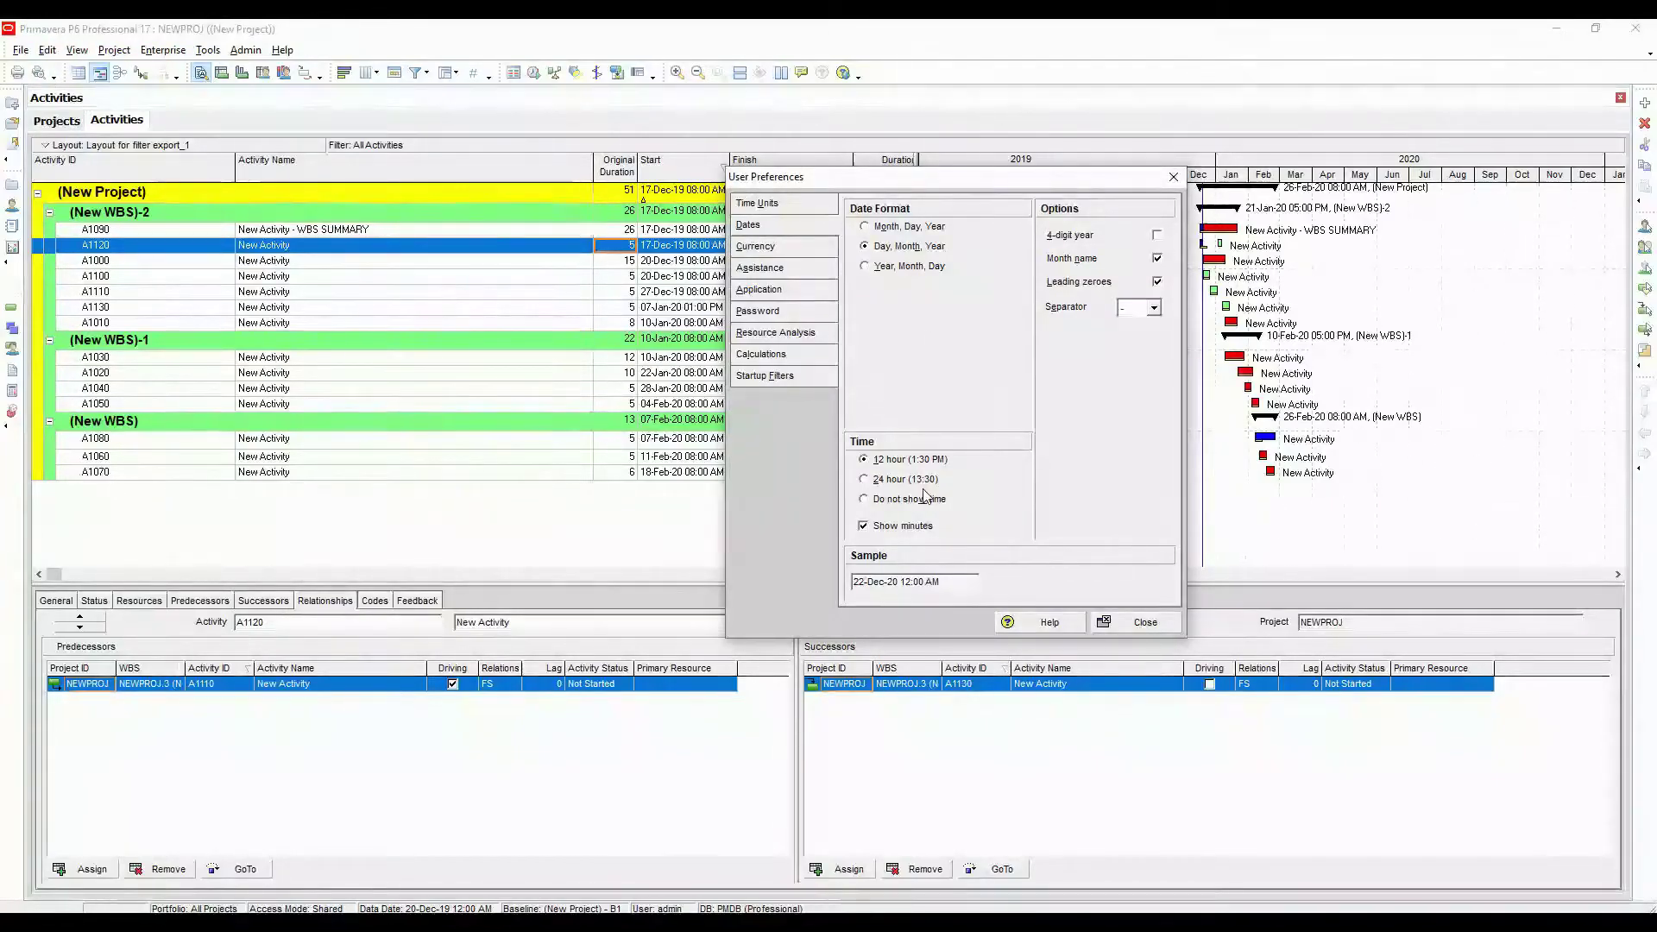
left_click(904, 527)
left_click(864, 499)
left_click(1137, 622)
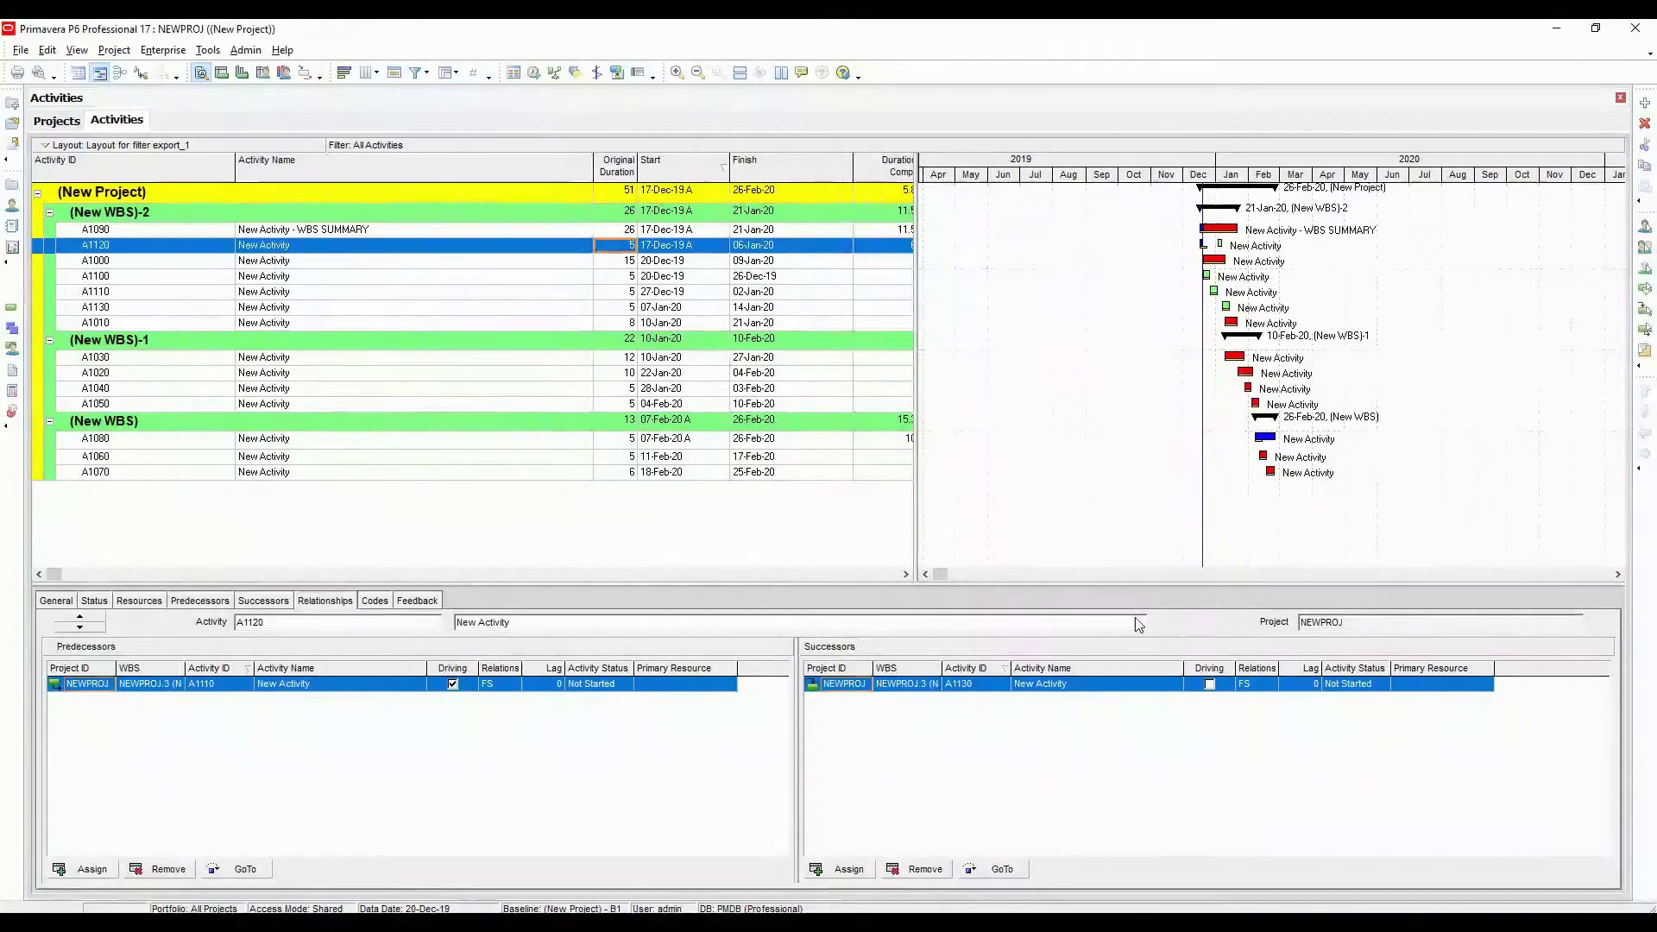